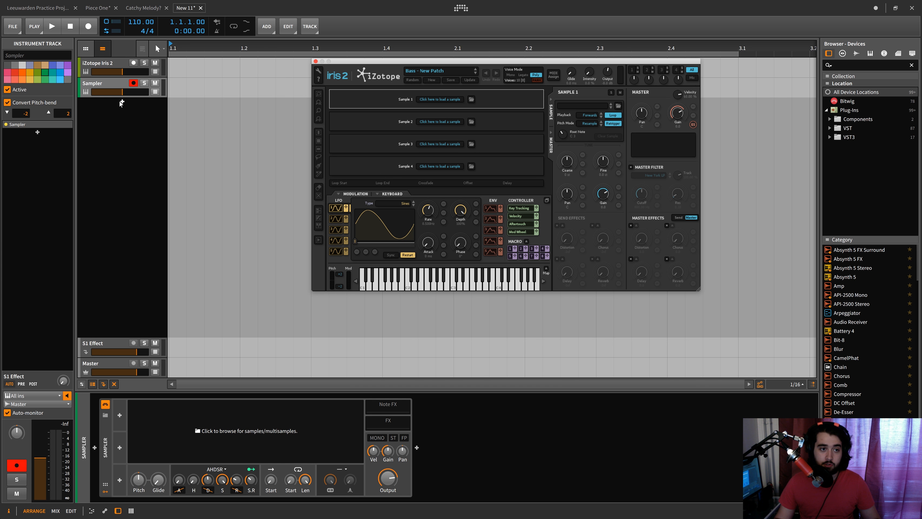
- Compare the devices on the iZotope Iris 2 track and the Sampler track
{"action": "left_click", "coordinate": [110, 70]}
{"action": "mouse_move", "coordinate": [392, 62]}
{"action": "left_mouse_down"}
{"action": "mouse_move", "coordinate": [356, 79]}
{"action": "mouse_move", "coordinate": [391, 62]}
{"action": "left_mouse_up"}
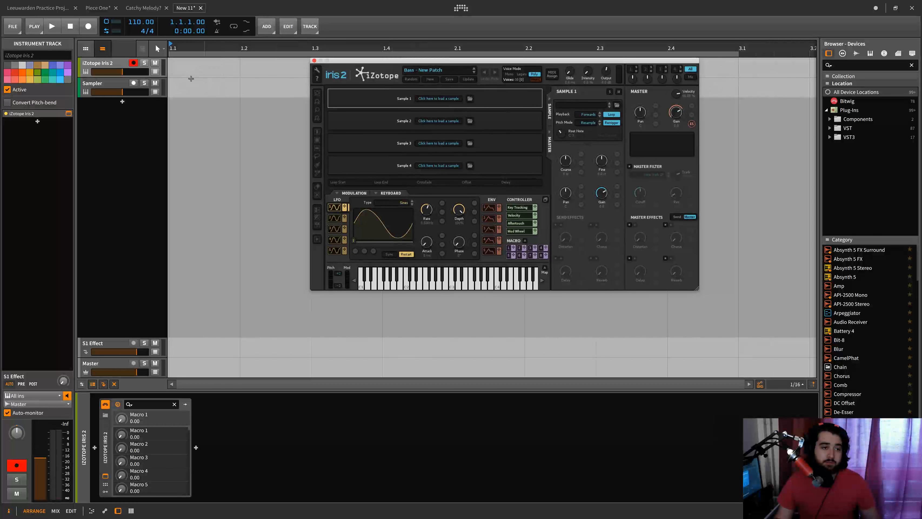
{"action": "left_click", "coordinate": [113, 84]}
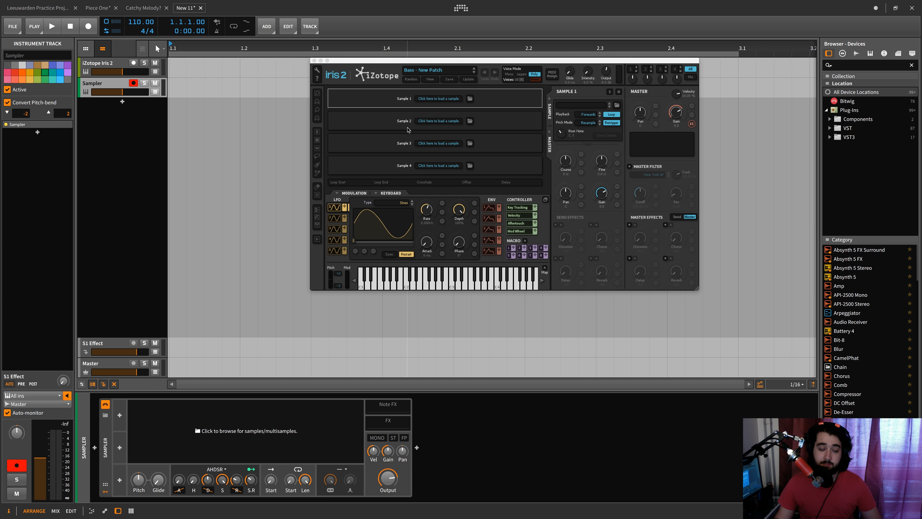
- Examine the four sample slots in the Iris 2 plug-in
{"action": "left_click", "coordinate": [371, 146]}
{"action": "left_click", "coordinate": [372, 161]}
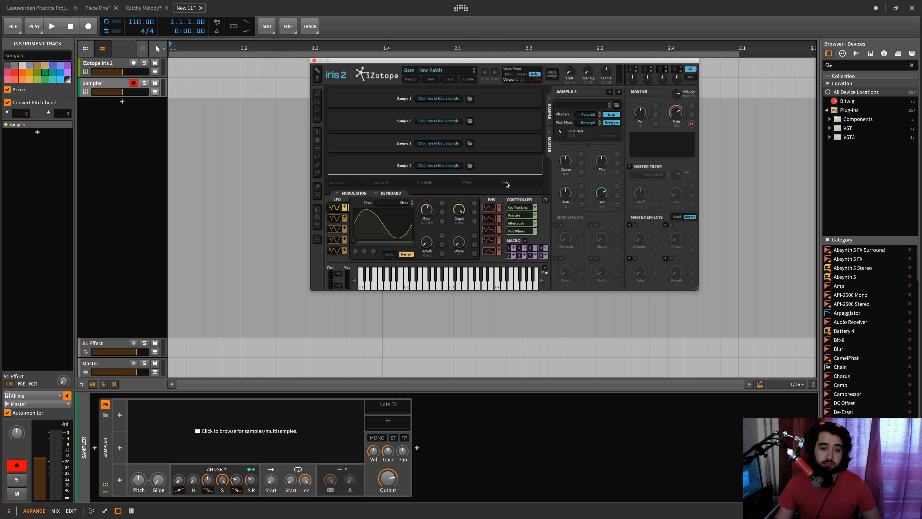
{"action": "left_click", "coordinate": [516, 149]}
{"action": "left_click", "coordinate": [511, 102]}
{"action": "left_click", "coordinate": [496, 121]}
{"action": "left_click", "coordinate": [365, 105]}
- Look through the Iris 2 LFO slots and its detached modulation window
{"action": "left_click", "coordinate": [334, 249]}
{"action": "left_click", "coordinate": [334, 239]}
{"action": "left_click", "coordinate": [334, 229]}
{"action": "left_click", "coordinate": [335, 217]}
{"action": "left_click", "coordinate": [334, 206]}
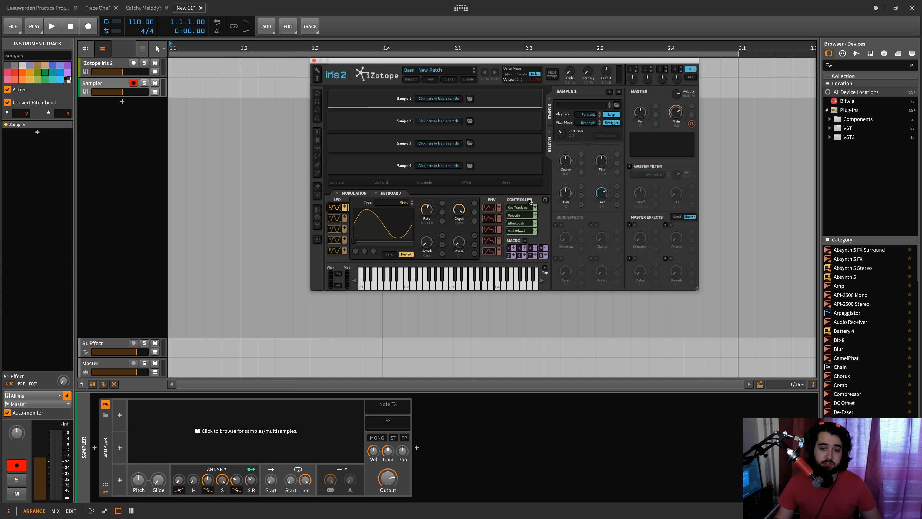
{"action": "left_click", "coordinate": [545, 200]}
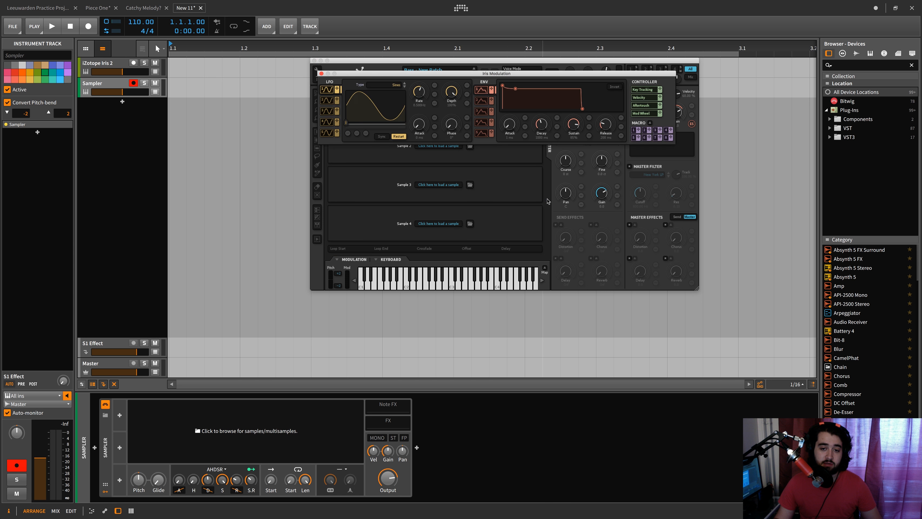
{"action": "left_click", "coordinate": [321, 73]}
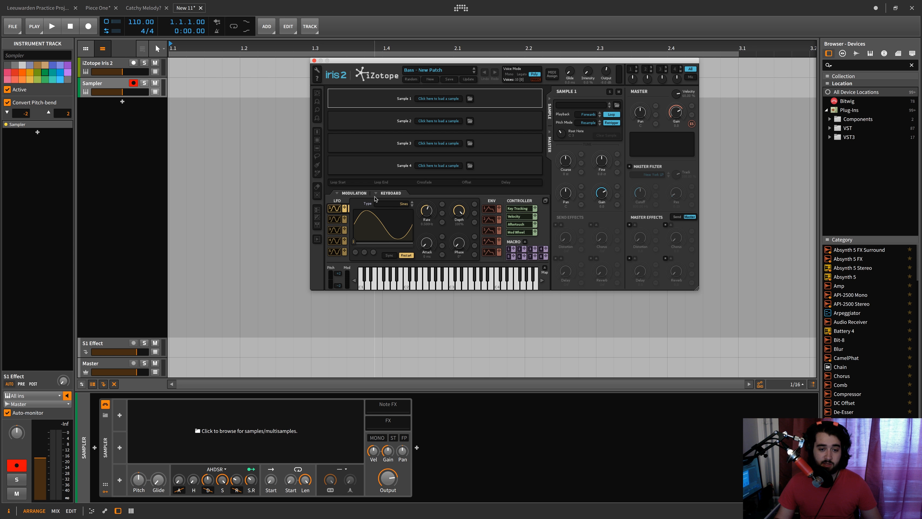
- Add an ADSR modulator to the Sampler without loading a sample
{"action": "left_click", "coordinate": [233, 427]}
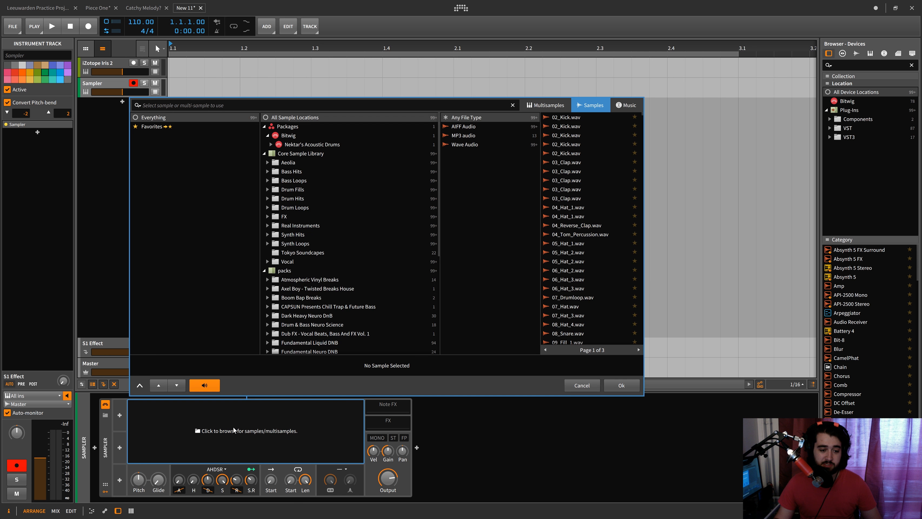
{"action": "key", "text": "Escape"}
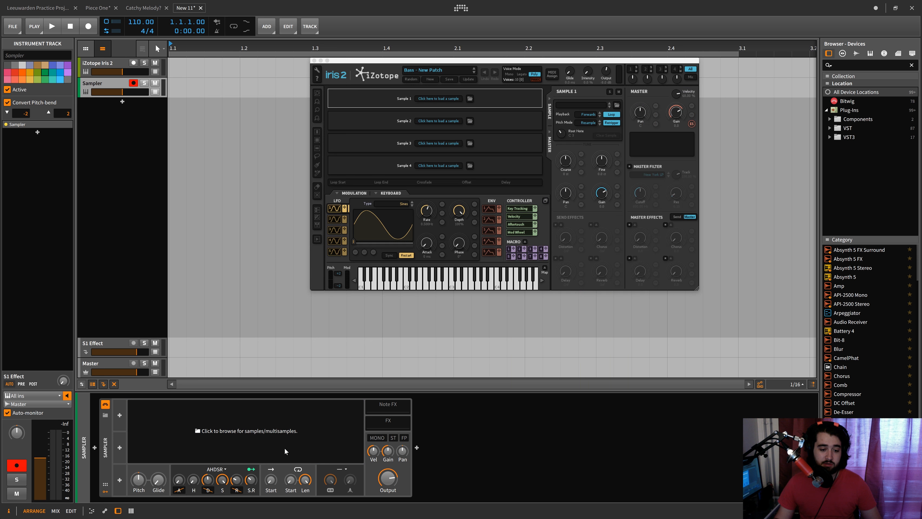
{"action": "left_click", "coordinate": [119, 415]}
{"action": "type", "text": "as"}
{"action": "key", "text": "BackSpace"}
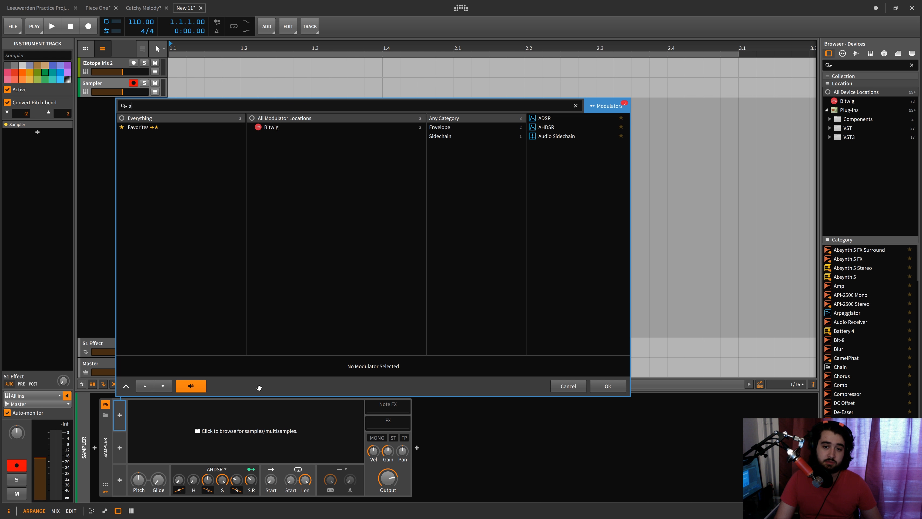
{"action": "double_click", "coordinate": [542, 117]}
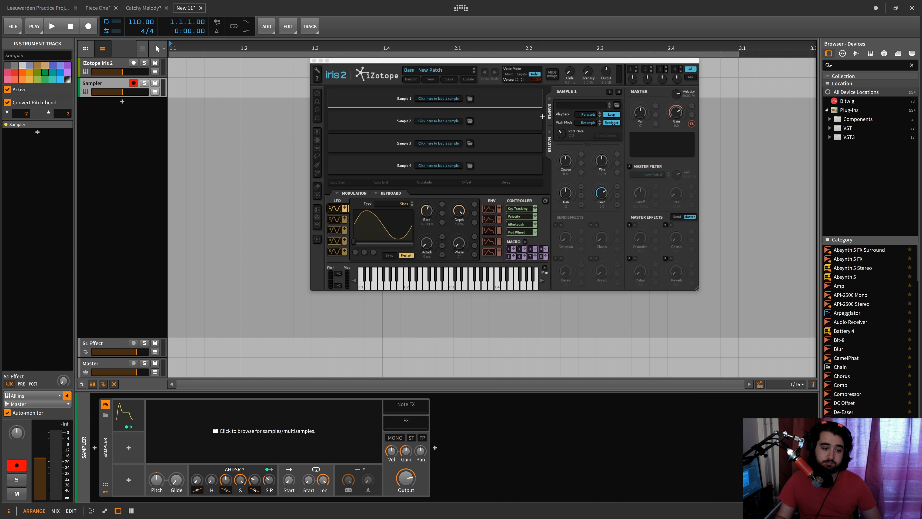
- Duplicate the Sampler's ADSR modulator three times and view the envelopes of the first two
{"action": "left_click", "coordinate": [128, 415]}
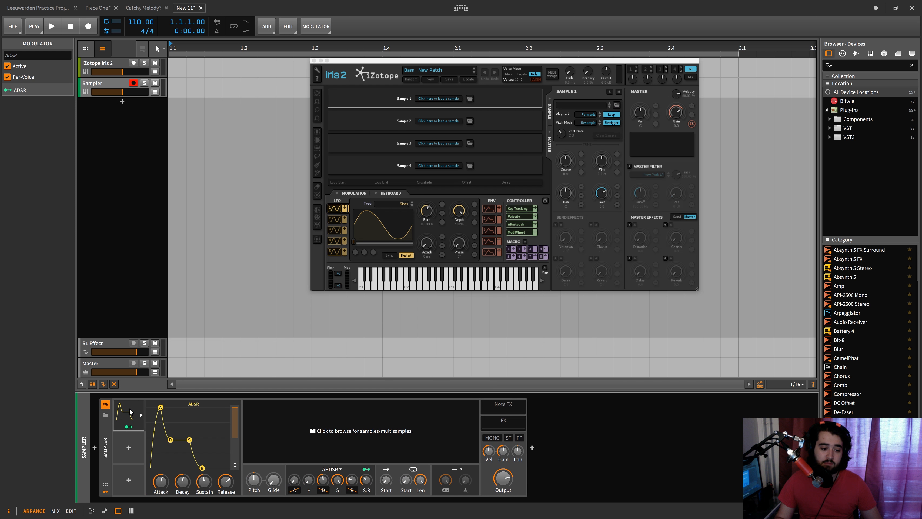
{"action": "key", "text": "ctrl+d"}
{"action": "key", "text": "ctrl+d"}
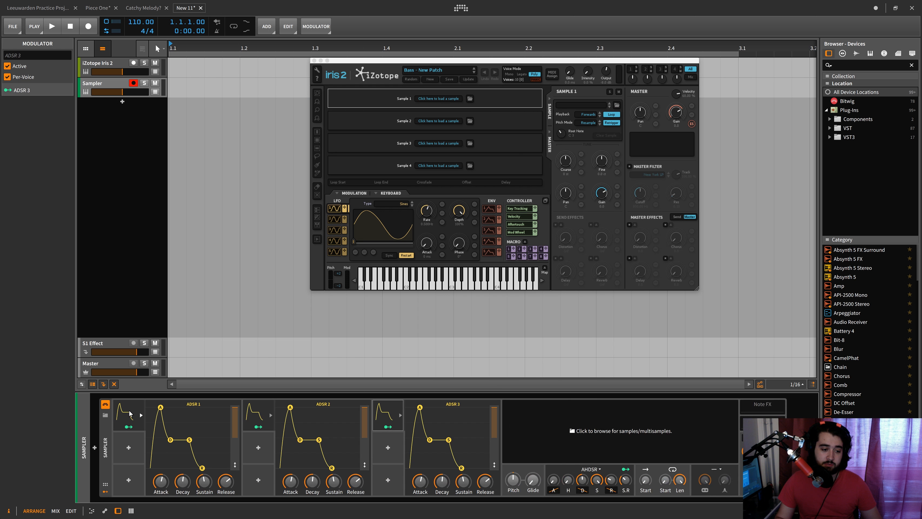
{"action": "key", "text": "ctrl+d"}
{"action": "left_click", "coordinate": [120, 414]}
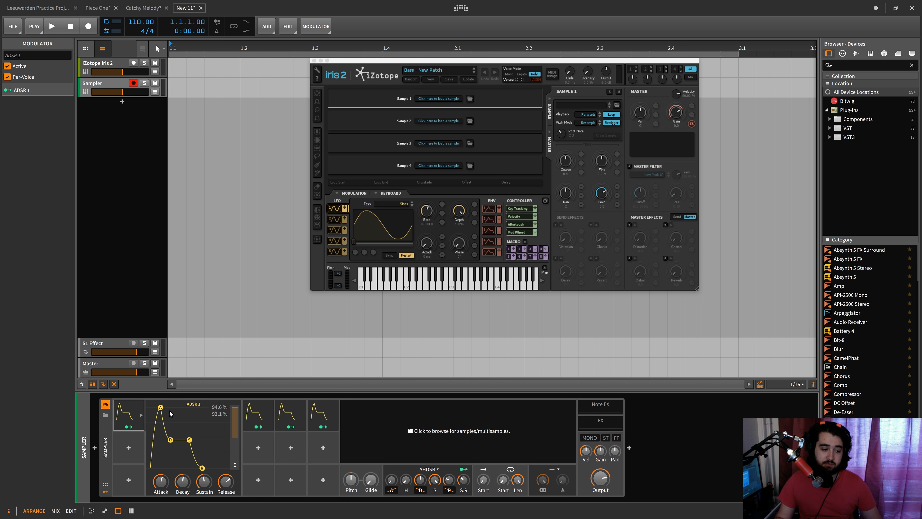
{"action": "left_click", "coordinate": [258, 415]}
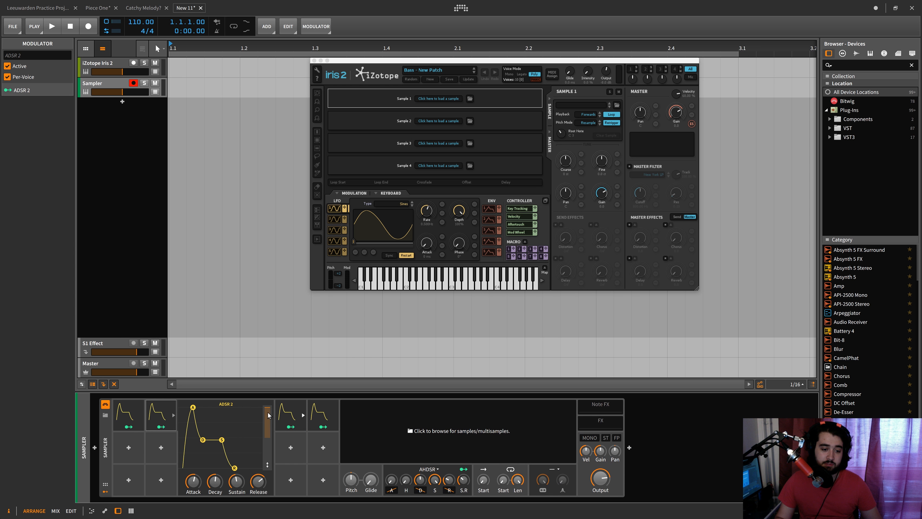
{"action": "left_click", "coordinate": [162, 407]}
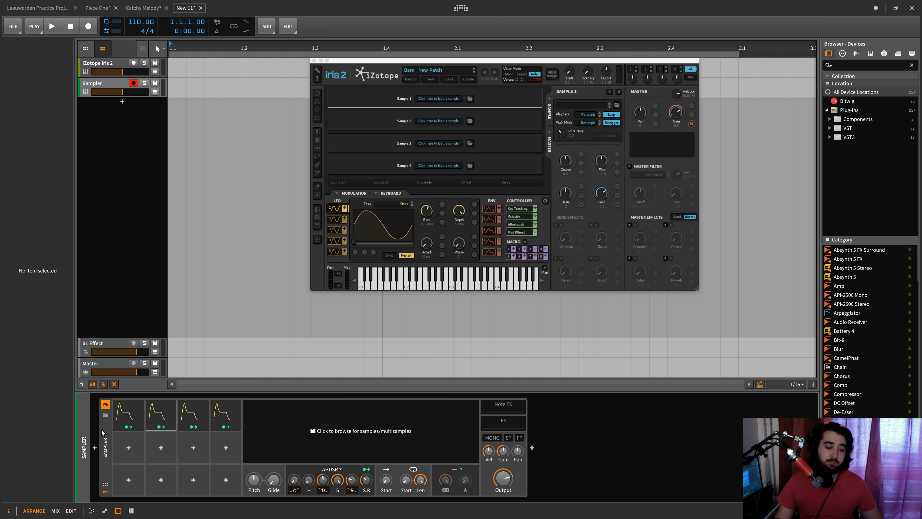
{"action": "left_click", "coordinate": [334, 210]}
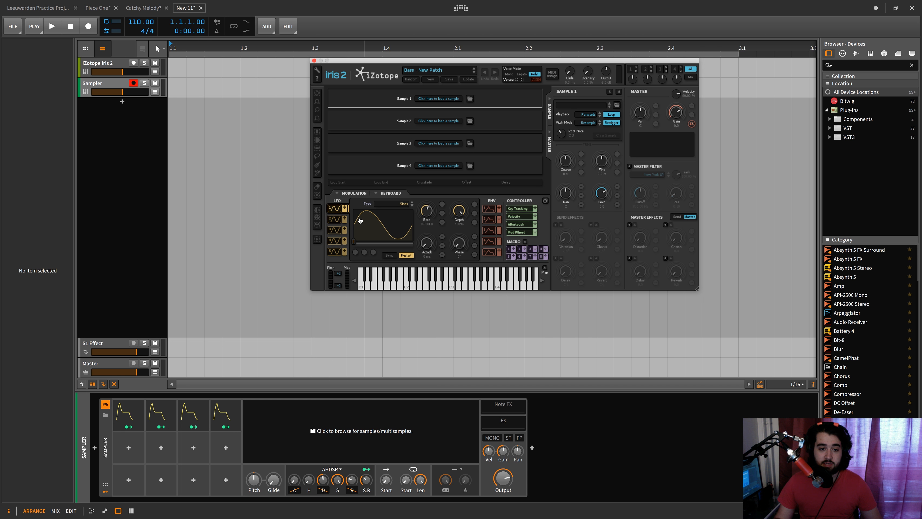
{"action": "left_click_drag", "start_coordinate": [354, 242], "coordinate": [297, 223]}
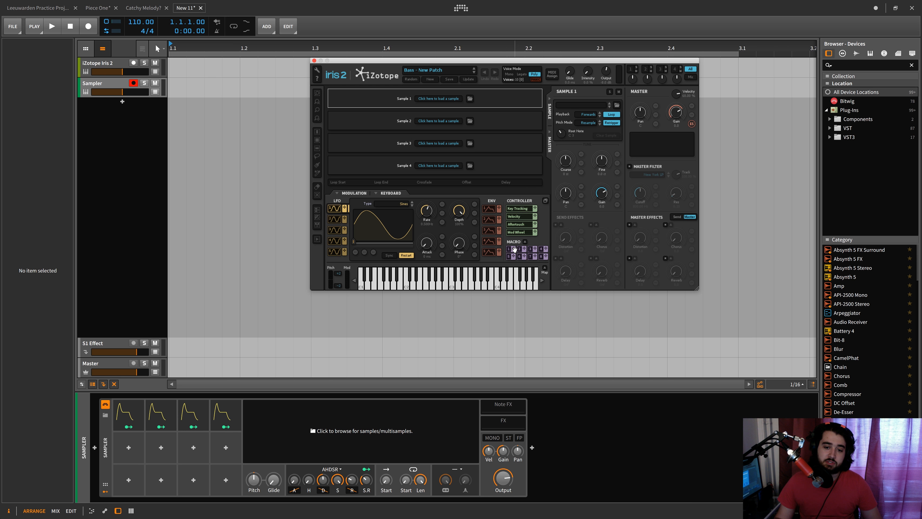
{"action": "left_click", "coordinate": [129, 447]}
{"action": "key", "text": "Escape"}
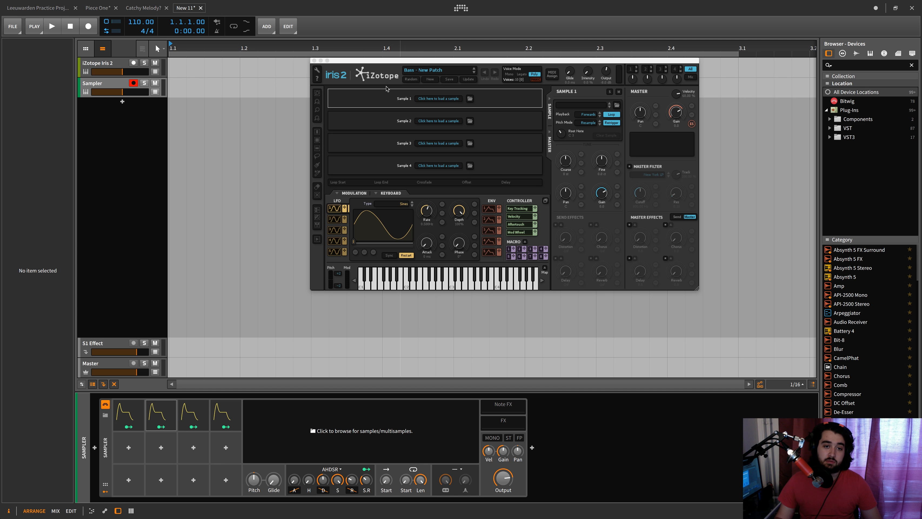
- Delete all four ADSR modulators from the Sampler
{"action": "left_click", "coordinate": [125, 410]}
{"action": "key", "text": "Delete"}
{"action": "key", "text": "Delete"}
{"action": "key", "text": "Delete"}
{"action": "key", "text": "Delete"}
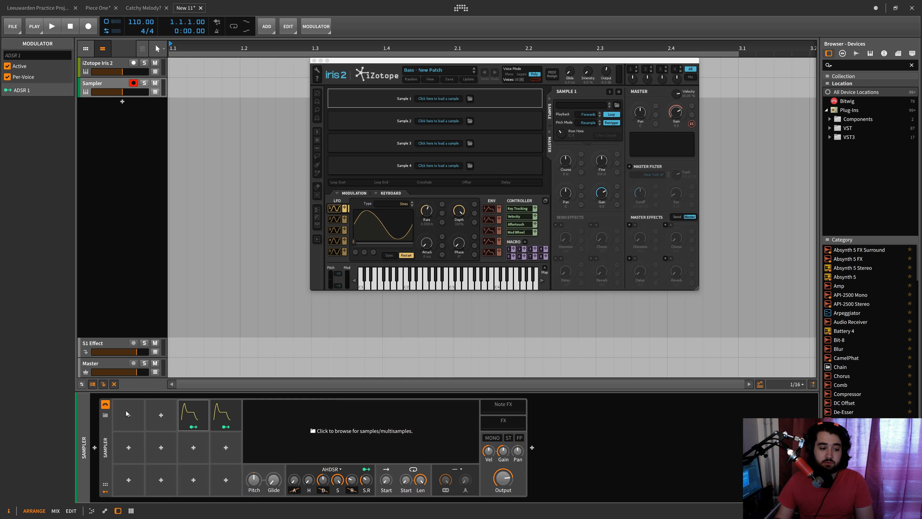
- Group the Sampler into an Instrument Layer and duplicate its layer three times to get four Sampler layers
{"action": "left_click", "coordinate": [106, 445]}
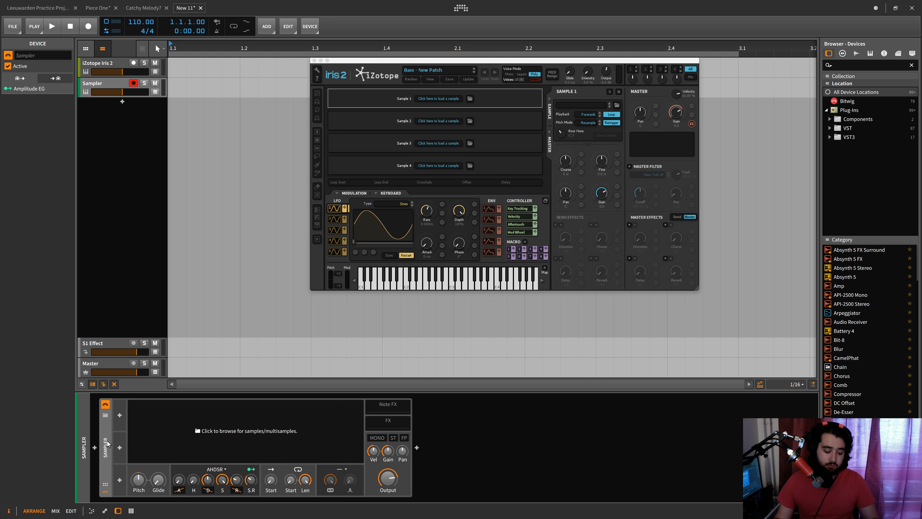
{"action": "key", "text": "super+g"}
{"action": "left_click", "coordinate": [134, 406]}
{"action": "key", "text": "super+d"}
{"action": "key", "text": "super+d"}
{"action": "key", "text": "super+d"}
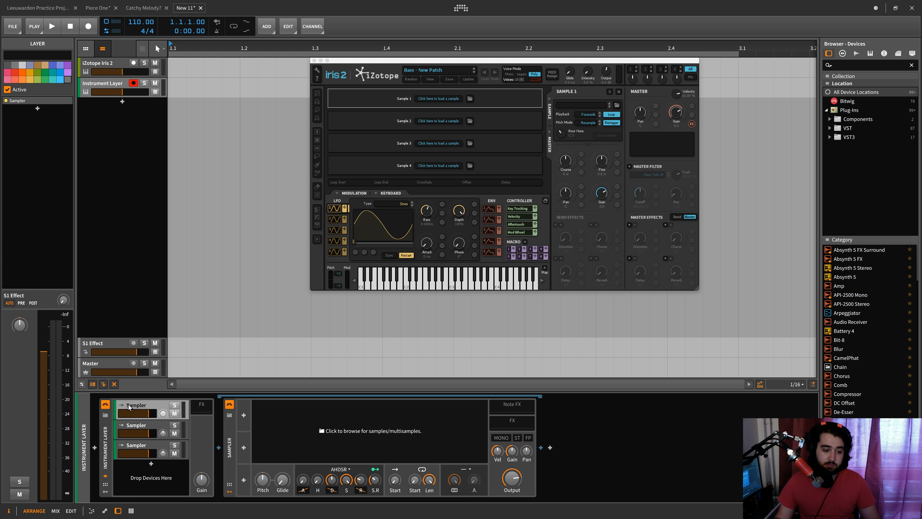
{"action": "left_click", "coordinate": [132, 462]}
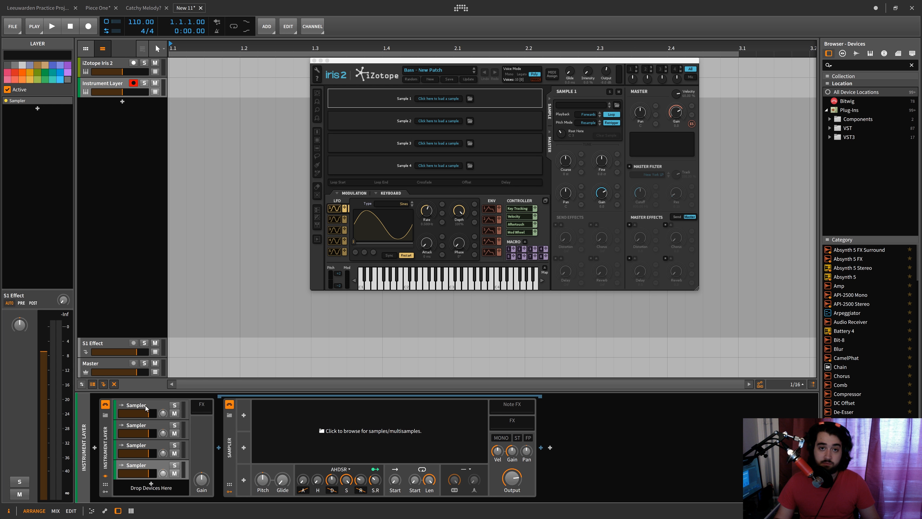
- Add a Bitwig Reverb after the Sampler in the fourth layer
{"action": "left_click", "coordinate": [106, 492]}
{"action": "left_click", "coordinate": [304, 431]}
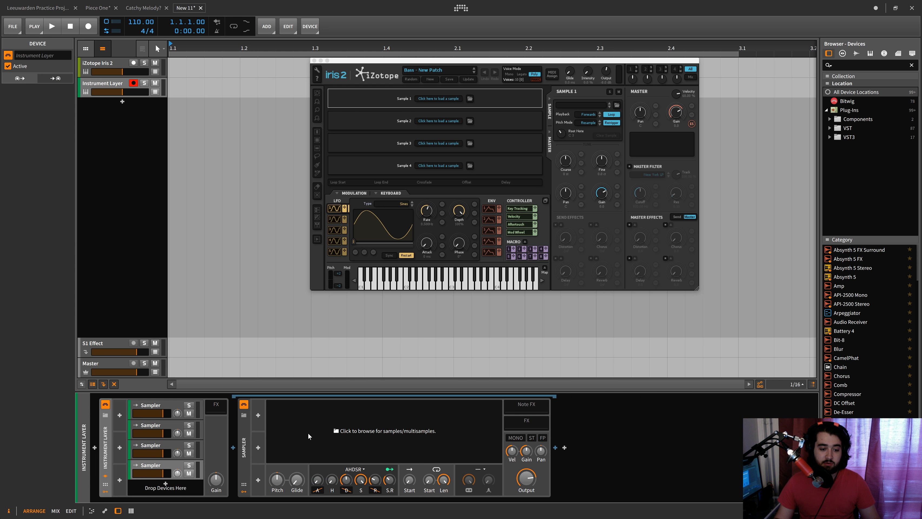
{"action": "left_click", "coordinate": [249, 440]}
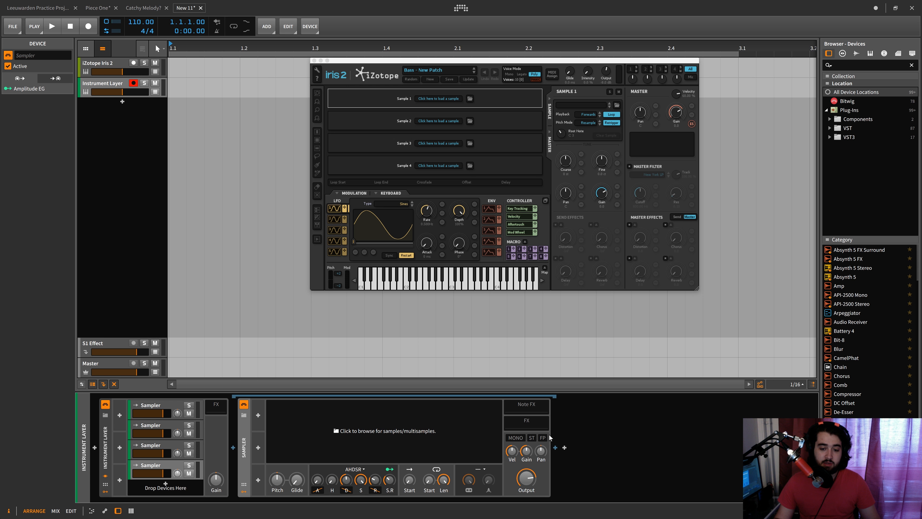
{"action": "left_click", "coordinate": [555, 448]}
{"action": "type", "text": "reverb"}
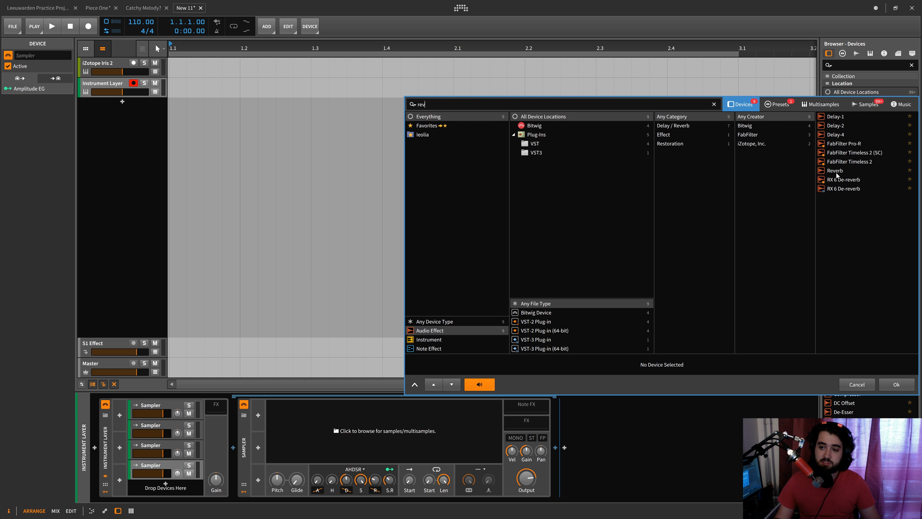
{"action": "double_click", "coordinate": [835, 173]}
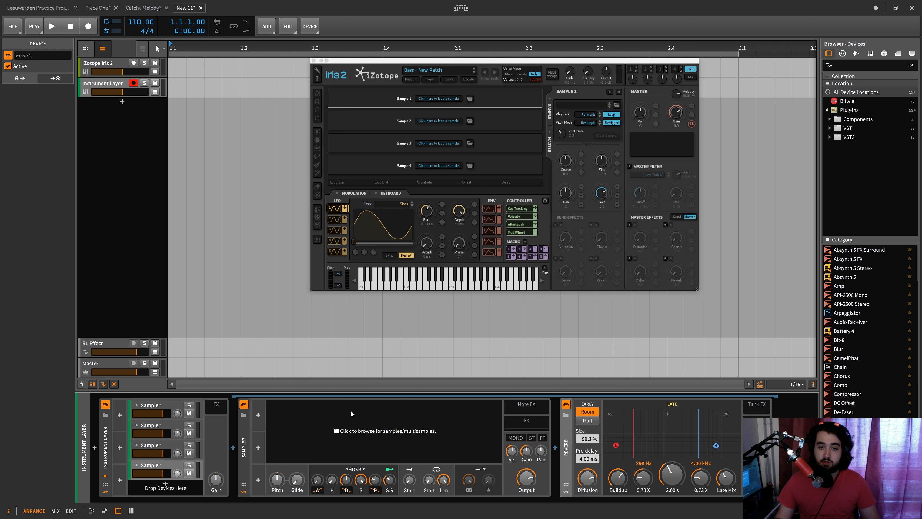
{"action": "left_click", "coordinate": [105, 492]}
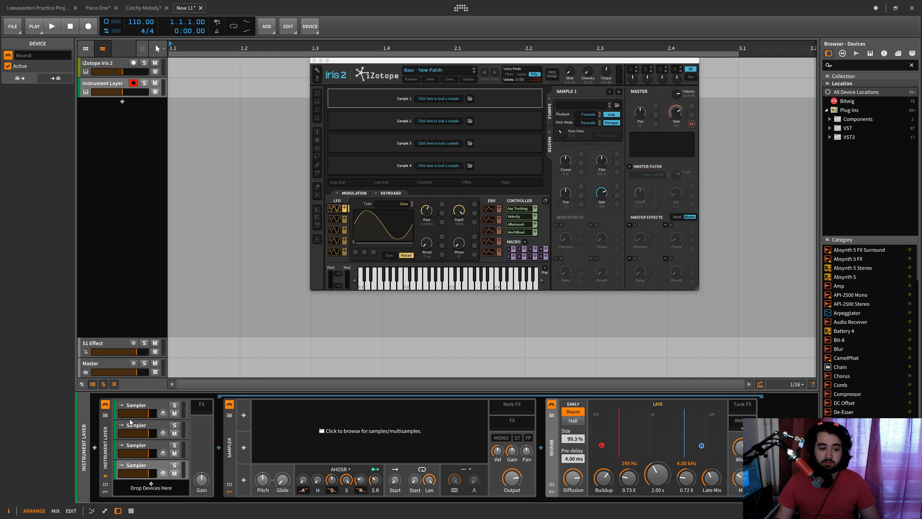
{"action": "left_click", "coordinate": [103, 440]}
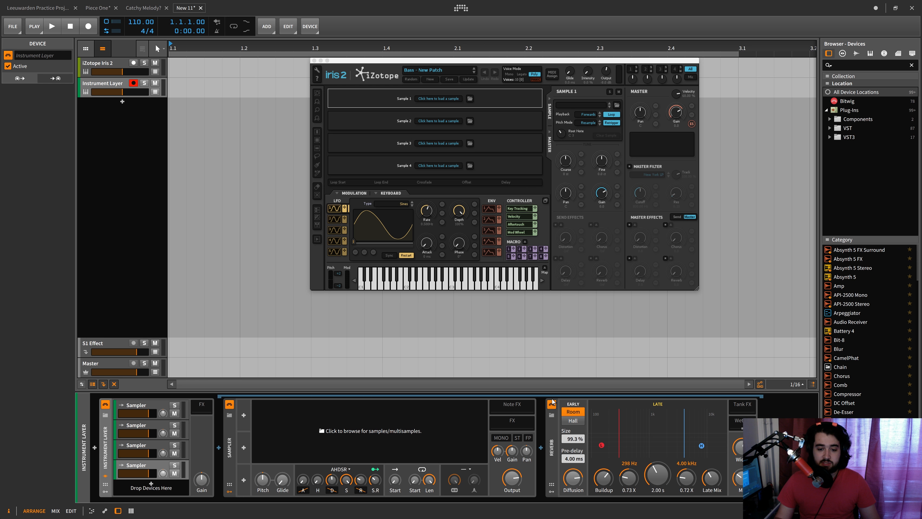
{"action": "left_click", "coordinate": [154, 464]}
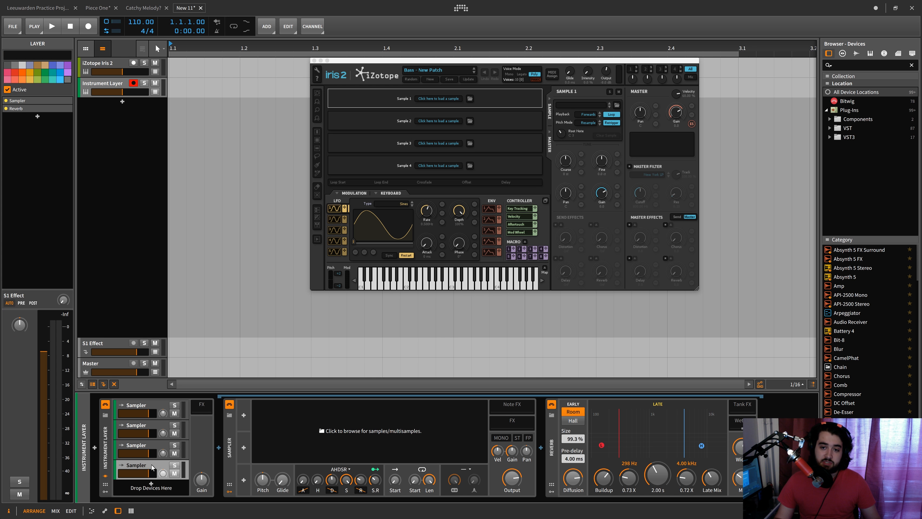
{"action": "left_click", "coordinate": [525, 202]}
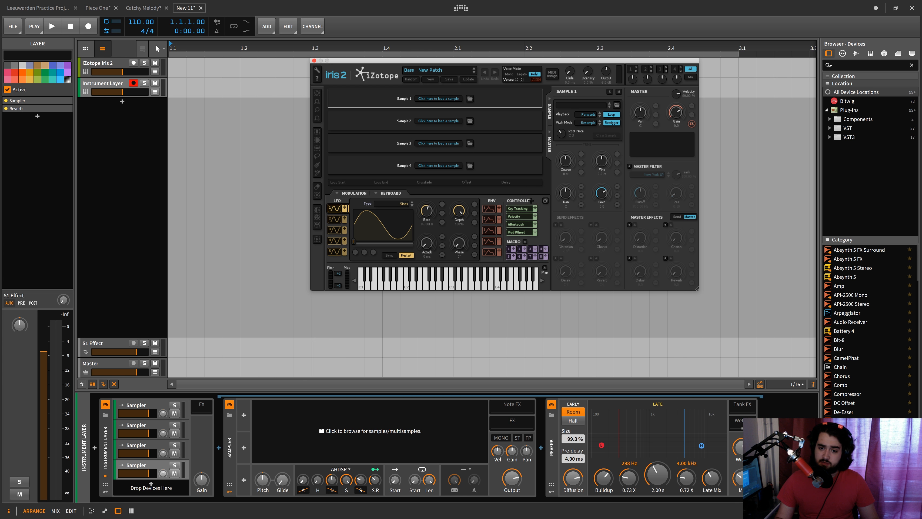
{"action": "left_click", "coordinate": [105, 492]}
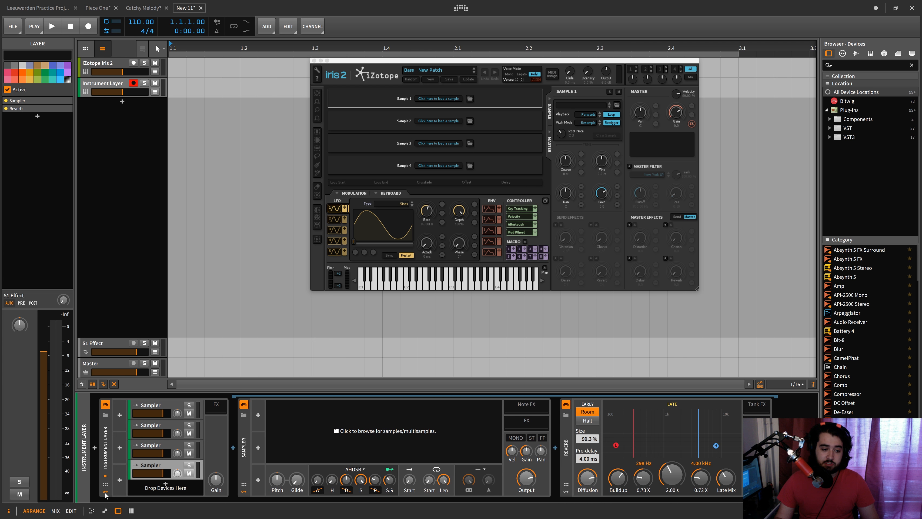
- Try adding an Envelope Follower modulator to the Instrument Layer, and undo it
{"action": "left_click", "coordinate": [120, 415]}
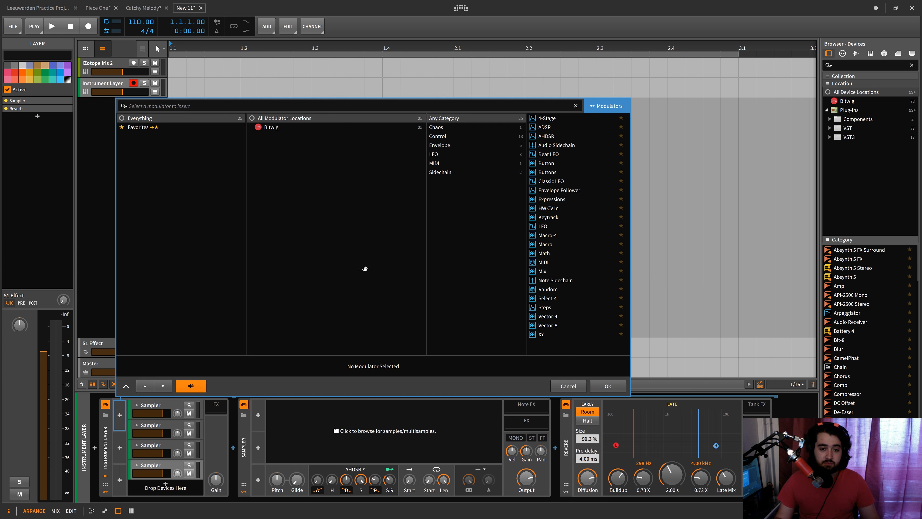
{"action": "left_click", "coordinate": [556, 189]}
{"action": "double_click", "coordinate": [555, 190]}
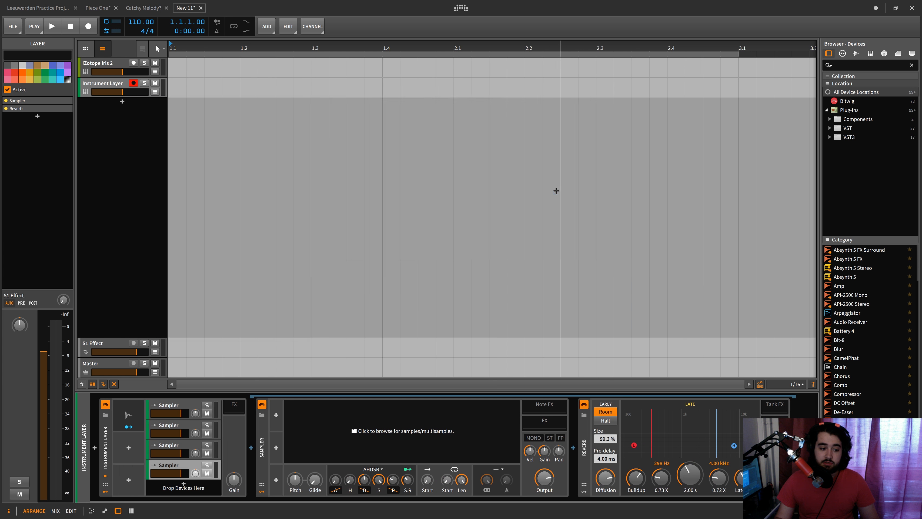
{"action": "key", "text": "super+z"}
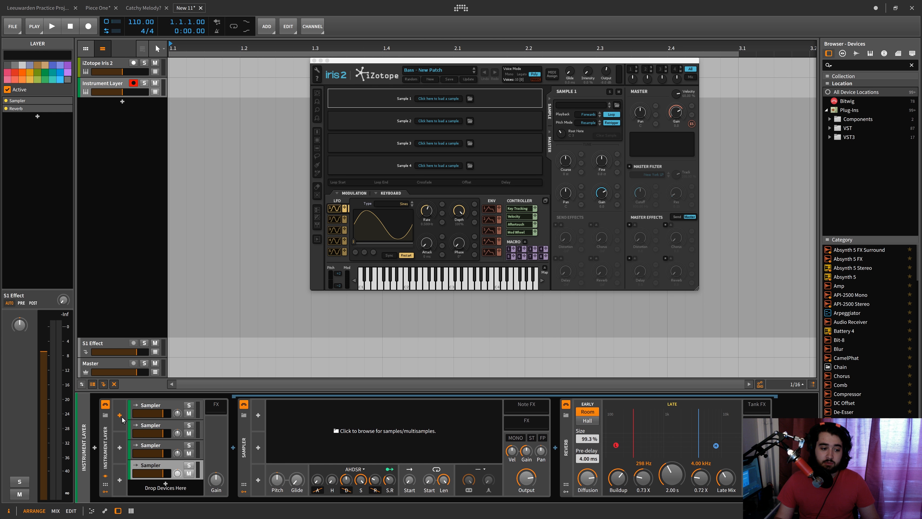
- Add an Expressions modulator to the Instrument Layer
{"action": "left_click", "coordinate": [121, 417]}
{"action": "double_click", "coordinate": [551, 199]}
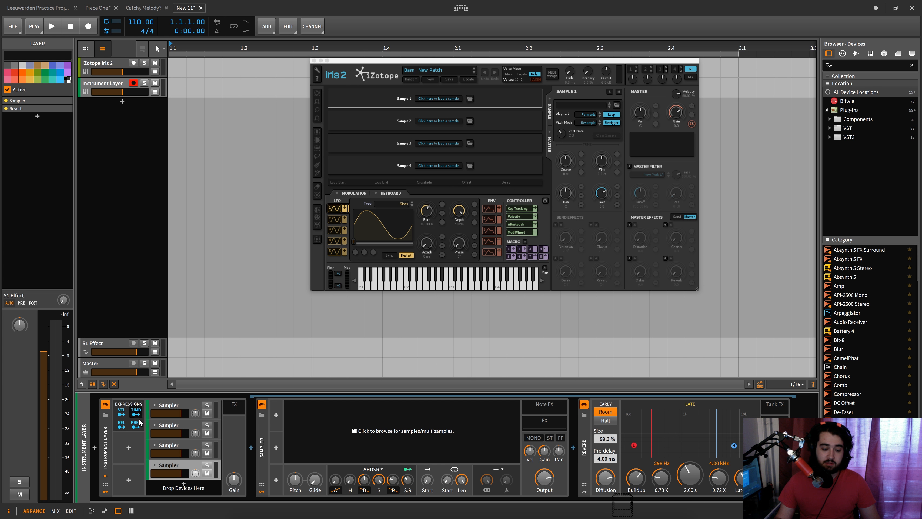
- Remove the Expressions modulator from the Instrument Layer
{"action": "left_click", "coordinate": [131, 404]}
{"action": "key", "text": "Delete"}
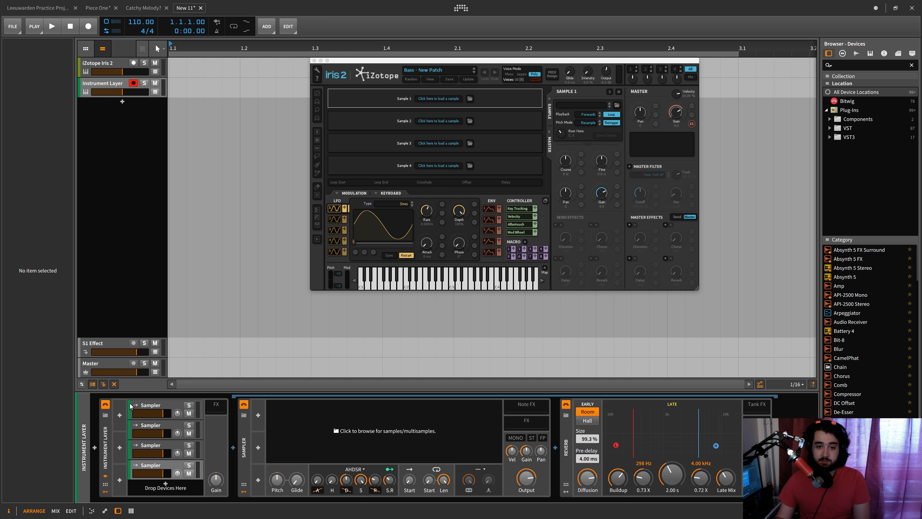
{"action": "key", "text": "ctrl+z"}
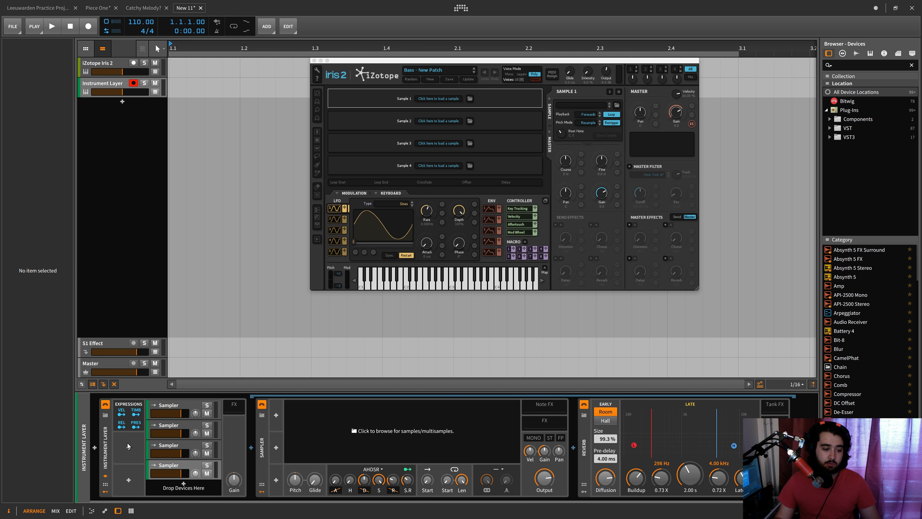
{"action": "left_click", "coordinate": [131, 423]}
{"action": "key", "text": "Delete"}
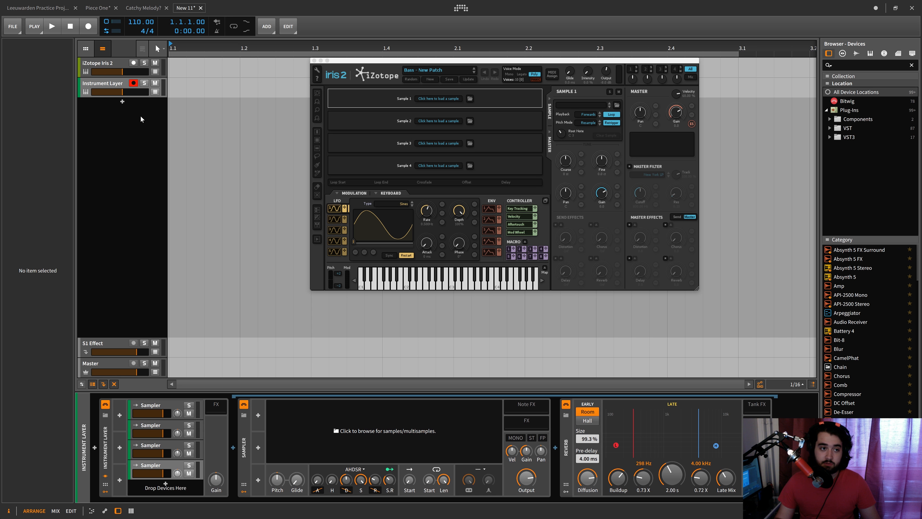
- Show the Instrument Layer track's automation lane and check the MIDI controllers offered as its parameter, including CC1 (Modulation)
{"action": "left_click", "coordinate": [155, 92]}
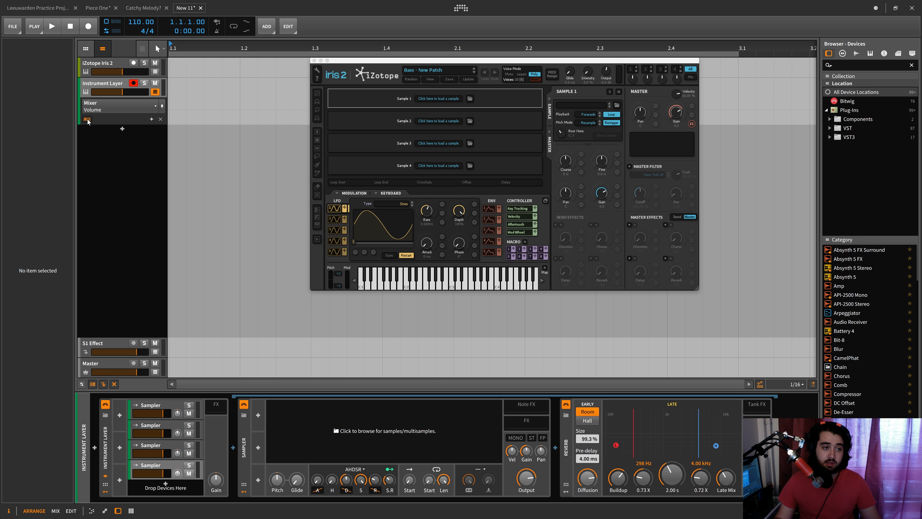
{"action": "left_click", "coordinate": [106, 108]}
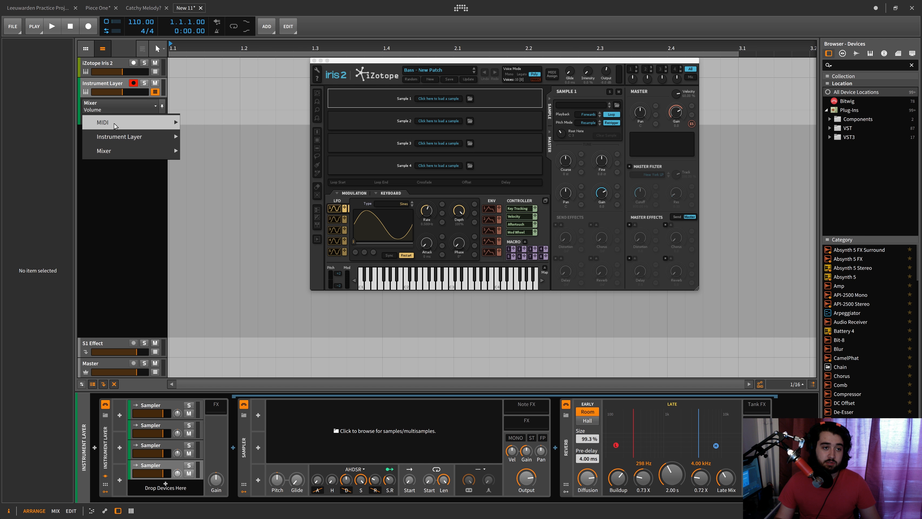
{"action": "mouse_move", "coordinate": [114, 123]}
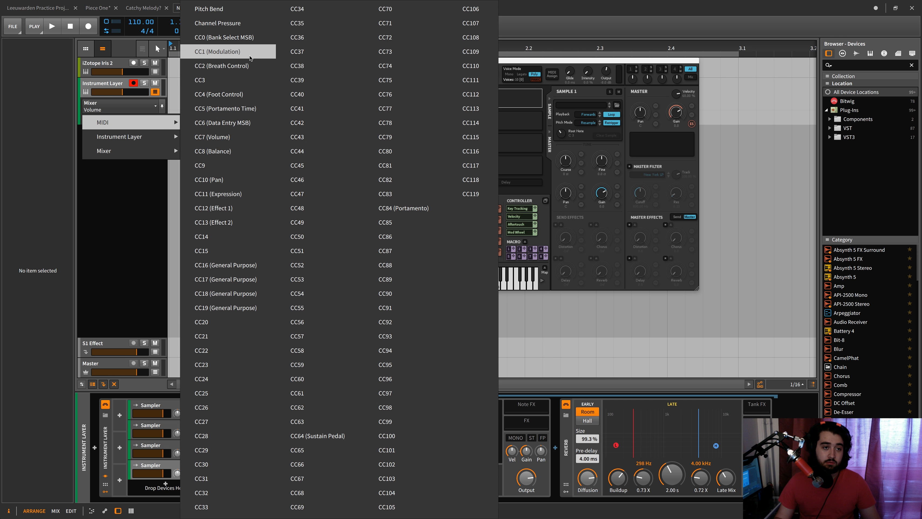
{"action": "left_click", "coordinate": [226, 52]}
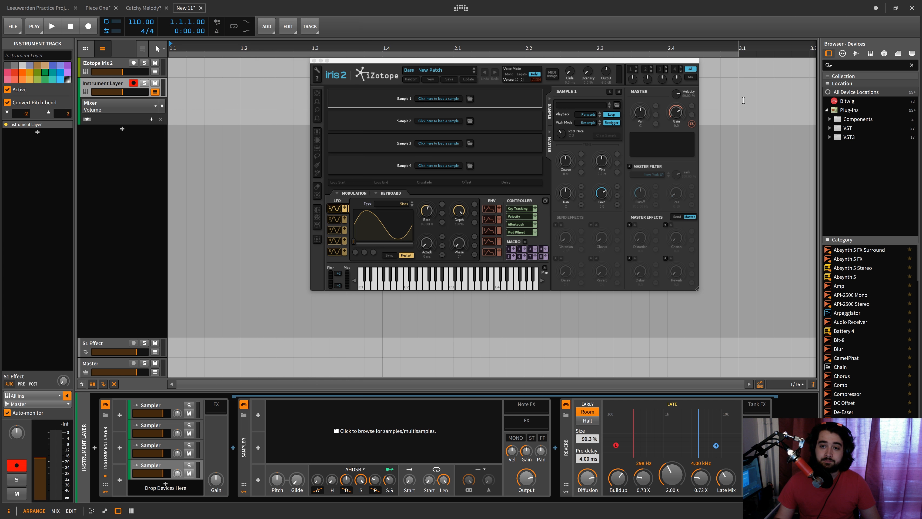
- Enable the master filter in Iris 2, try lowering its cutoff, and reset the cutoff to its default
{"action": "left_click", "coordinate": [650, 145]}
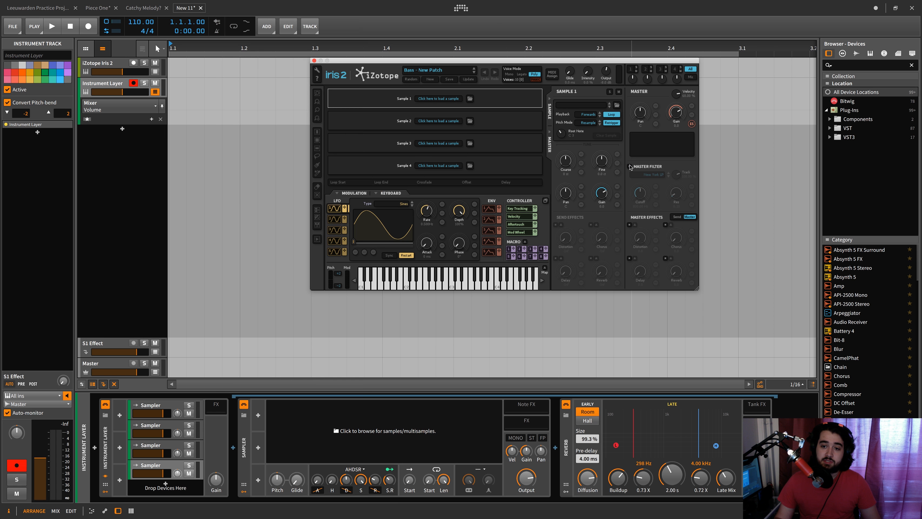
{"action": "left_click", "coordinate": [630, 167]}
{"action": "left_click_drag", "start_coordinate": [647, 61], "coordinate": [592, 54]}
{"action": "left_click_drag", "start_coordinate": [588, 192], "coordinate": [586, 189]}
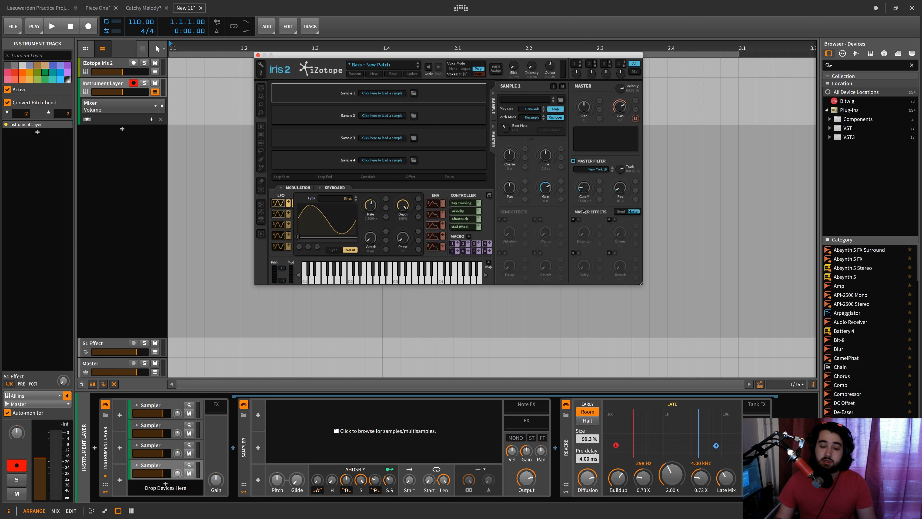
{"action": "double_click", "coordinate": [586, 188]}
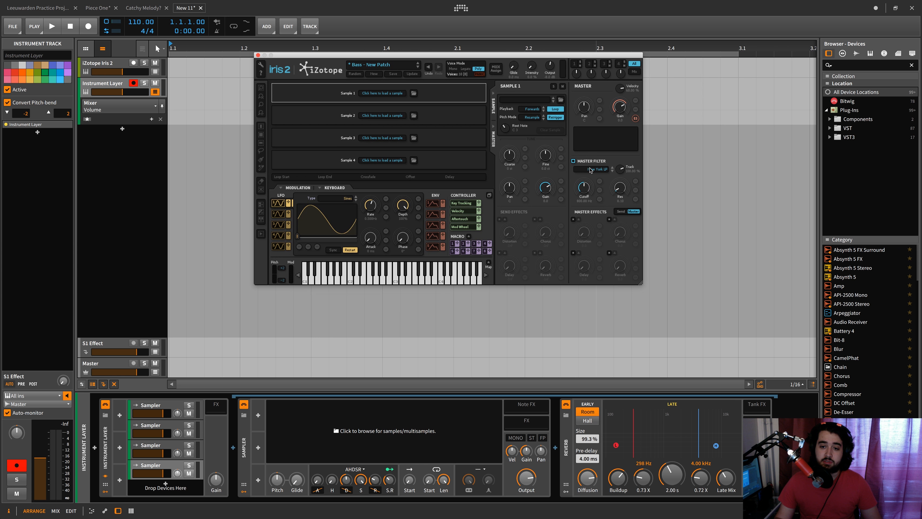
{"action": "left_click", "coordinate": [591, 169]}
{"action": "left_click", "coordinate": [576, 161]}
- Insert an EQ-5 between the fourth layer's Sampler and Reverb and reshape its middle bands
{"action": "left_click", "coordinate": [555, 447]}
{"action": "type", "text": "eq"}
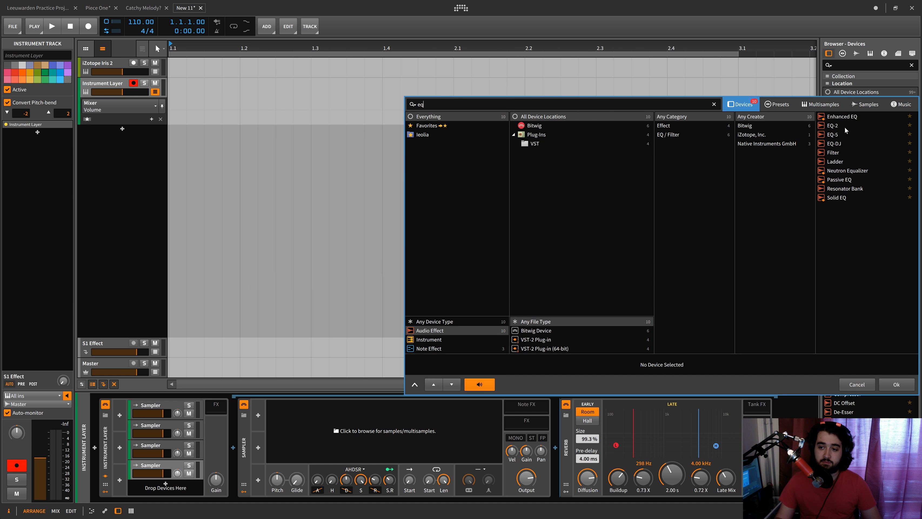
{"action": "double_click", "coordinate": [832, 135]}
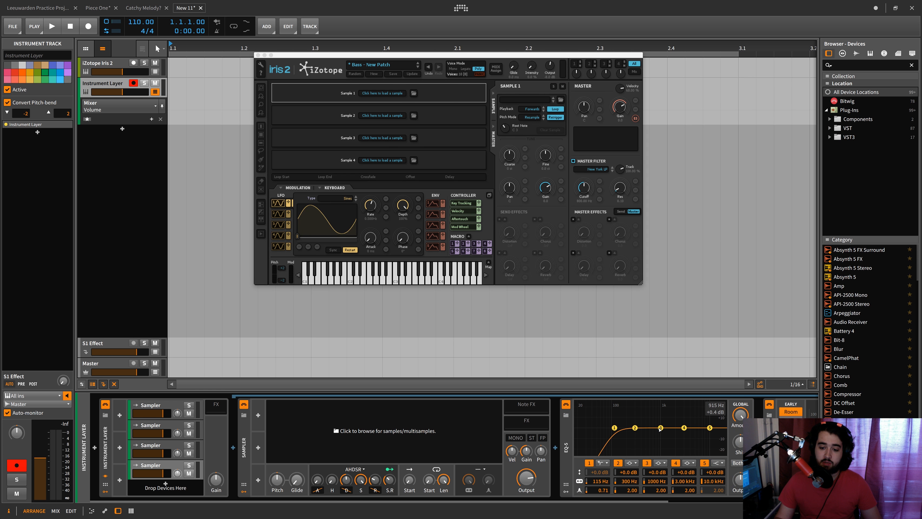
{"action": "left_click_drag", "start_coordinate": [660, 428], "coordinate": [640, 420]}
{"action": "left_click", "coordinate": [565, 492]}
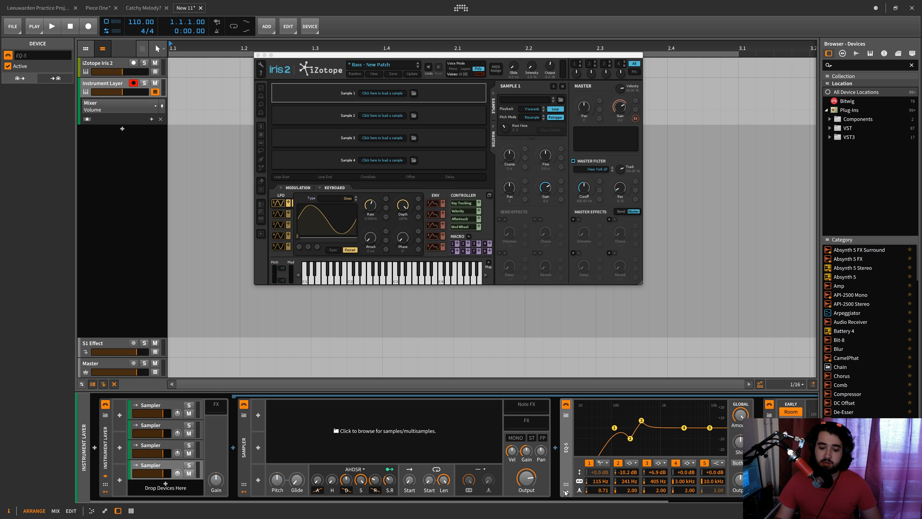
{"action": "left_click", "coordinate": [738, 443]}
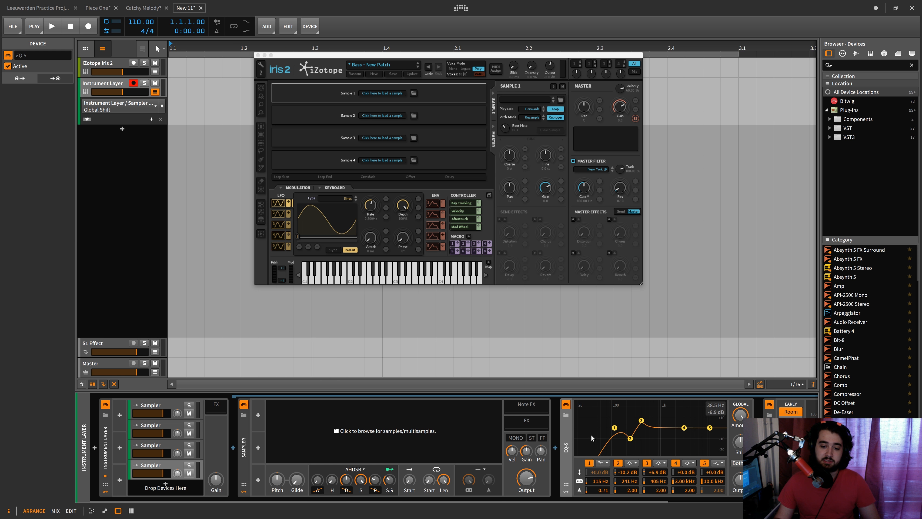
- Delete the EQ-5, Reverb, Sampler and the whole Instrument Layer from the track
{"action": "key", "text": "Right"}
{"action": "key", "text": "Delete"}
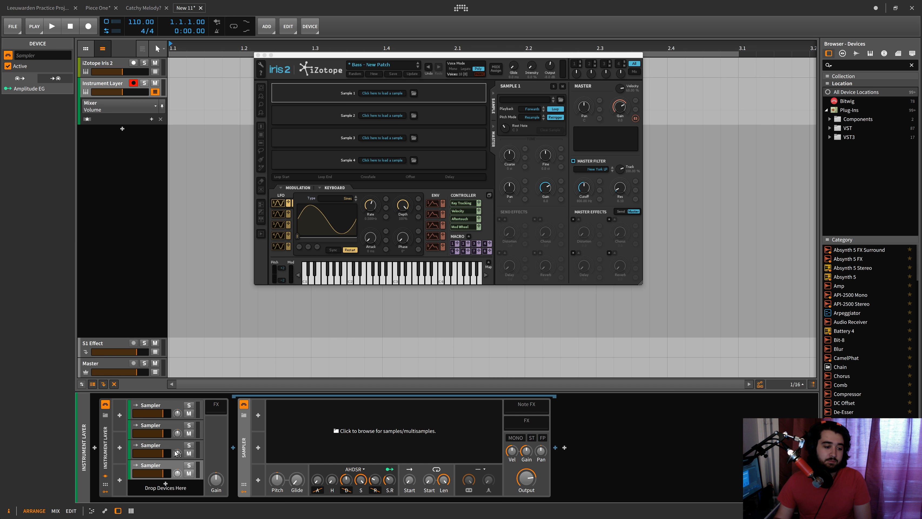
{"action": "key", "text": "Delete"}
{"action": "left_click", "coordinate": [107, 443]}
{"action": "key", "text": "Delete"}
- Add a fresh Sampler to the empty instrument track and move the Iris 2 window clear for comparison
{"action": "double_click", "coordinate": [159, 444]}
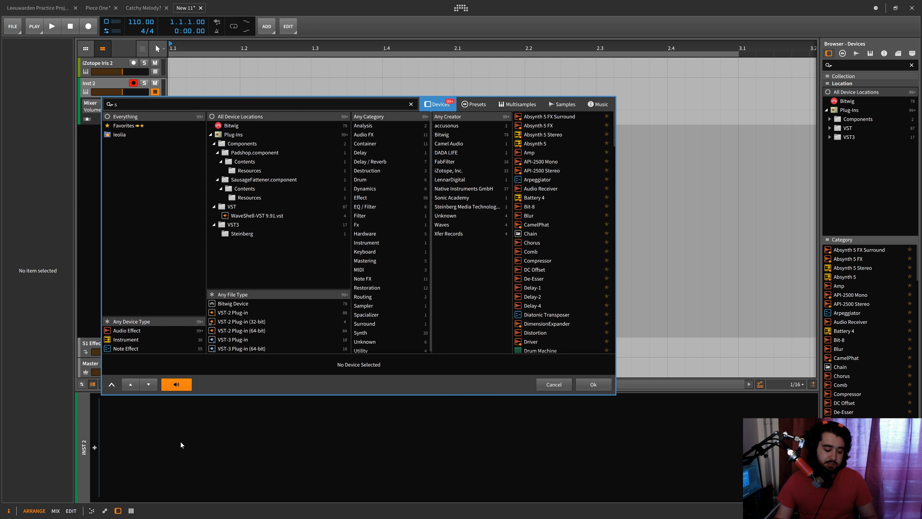
{"action": "type", "text": "sam"}
{"action": "double_click", "coordinate": [535, 118]}
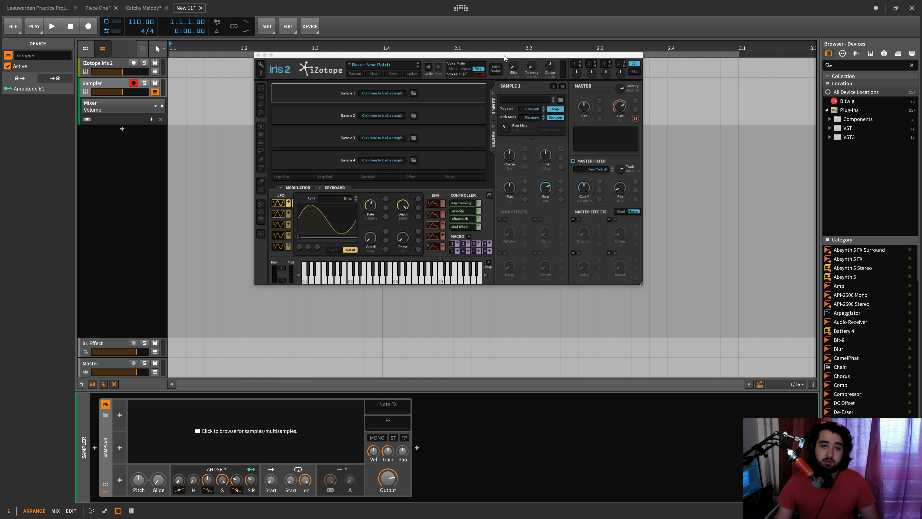
{"action": "left_click_drag", "start_coordinate": [504, 58], "coordinate": [545, 87]}
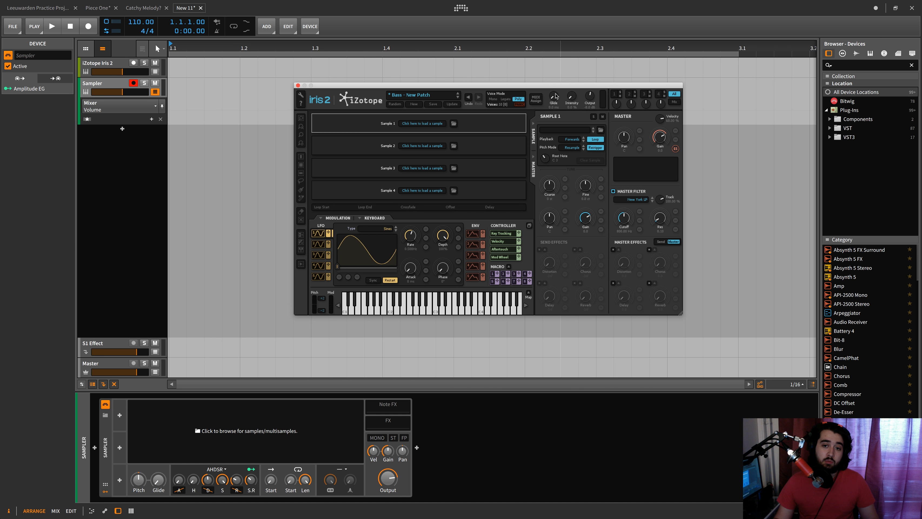
{"action": "left_click_drag", "start_coordinate": [553, 87], "coordinate": [572, 103]}
- Wrap the Sampler in a single Instrument Layer and duplicate its layer three times to make four Sampler layers
{"action": "left_click", "coordinate": [107, 459]}
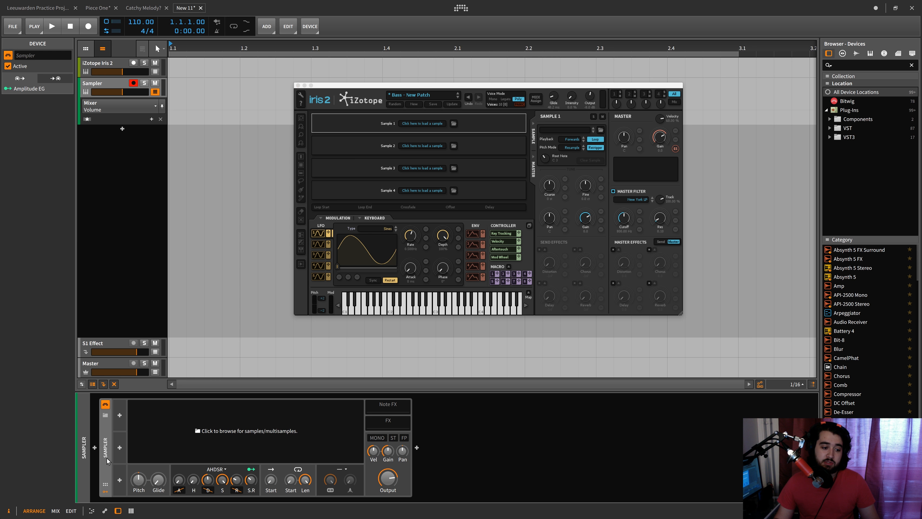
{"action": "key", "text": "super+g"}
{"action": "key", "text": "super+g"}
{"action": "key", "text": "super+g"}
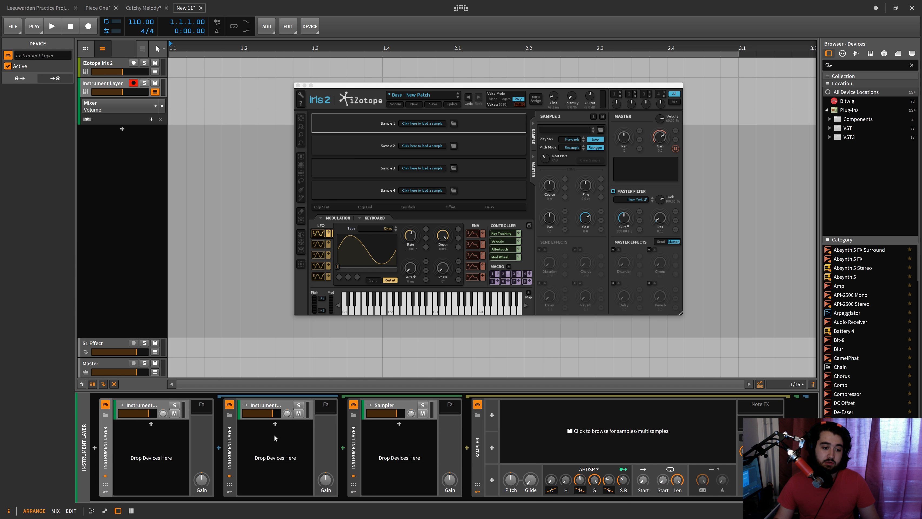
{"action": "key", "text": "ctrl+z"}
{"action": "key", "text": "ctrl+z"}
{"action": "left_click", "coordinate": [140, 408]}
{"action": "key", "text": "ctrl+d"}
{"action": "key", "text": "ctrl+d"}
{"action": "key", "text": "ctrl+d"}
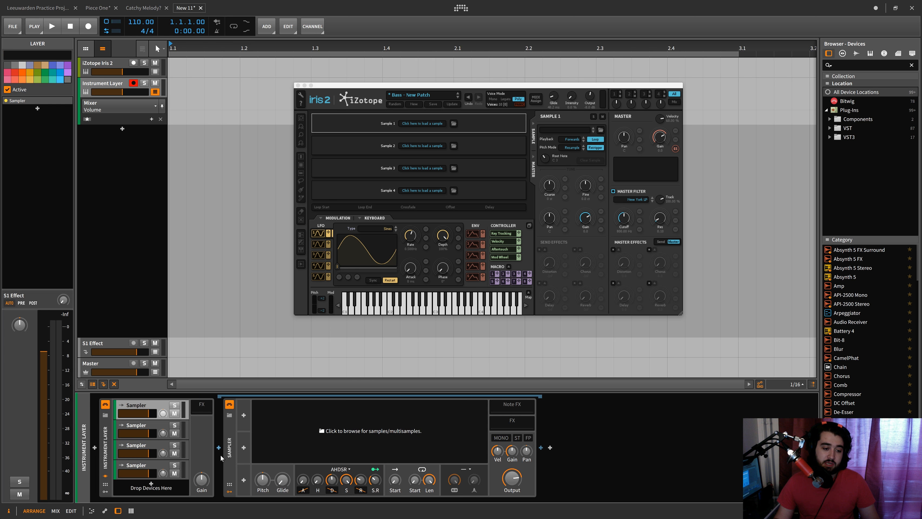
- Show the Instrument Layer's modulator slots, add a Macro modulator, and turn the macro knob down
{"action": "left_click", "coordinate": [105, 492]}
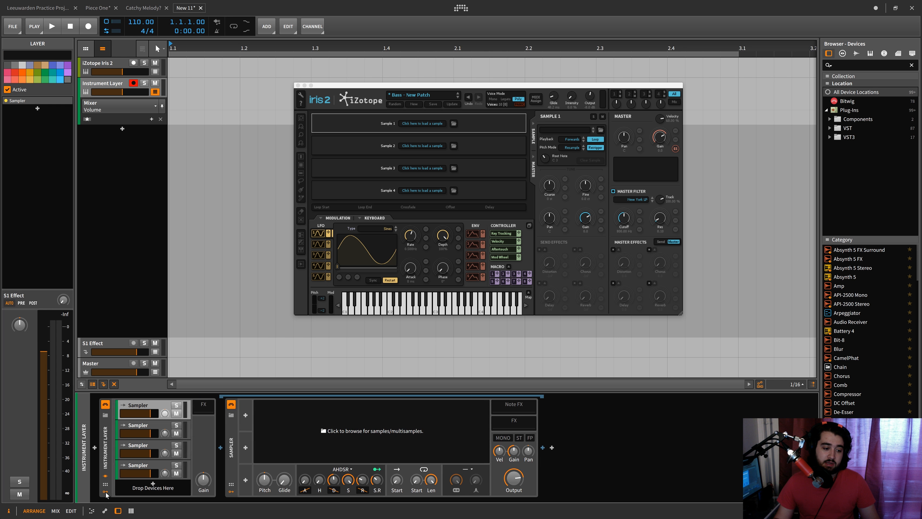
{"action": "left_click", "coordinate": [106, 493]}
{"action": "left_click", "coordinate": [130, 427]}
{"action": "left_click", "coordinate": [128, 443]}
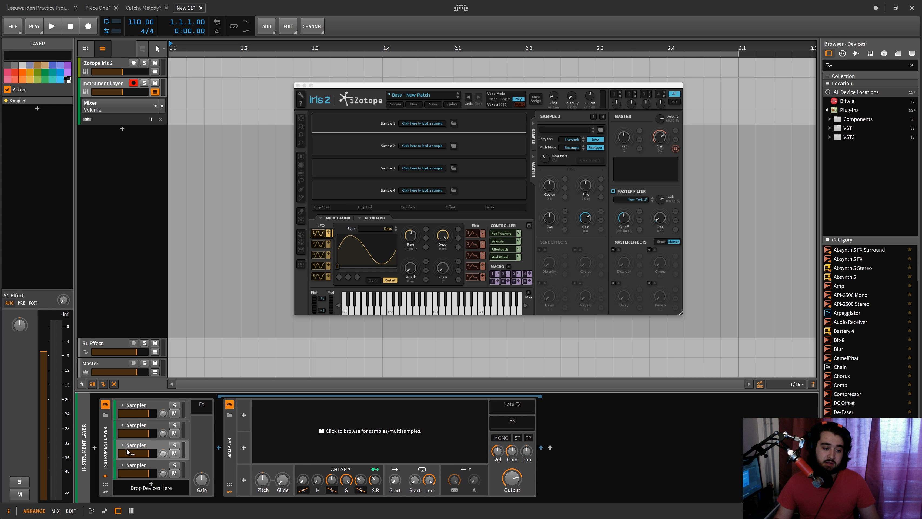
{"action": "left_click", "coordinate": [105, 493]}
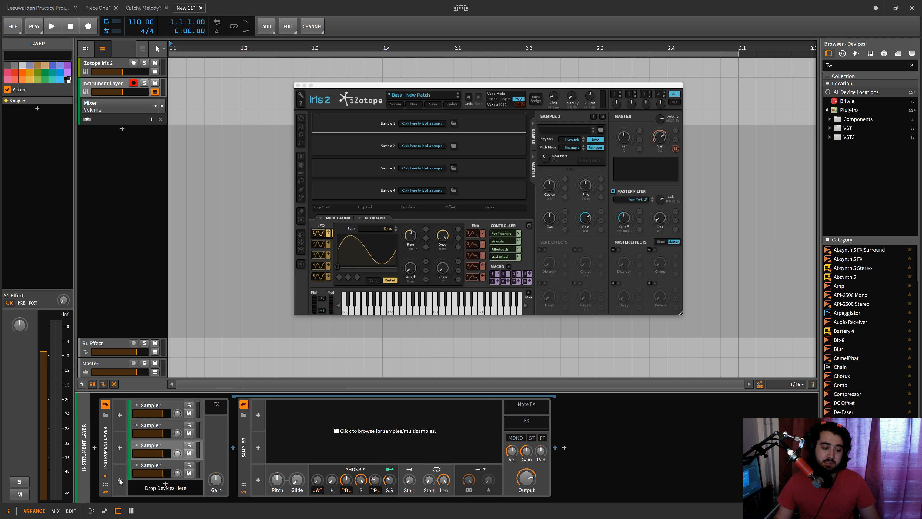
{"action": "left_click", "coordinate": [120, 481]}
{"action": "type", "text": "mac"}
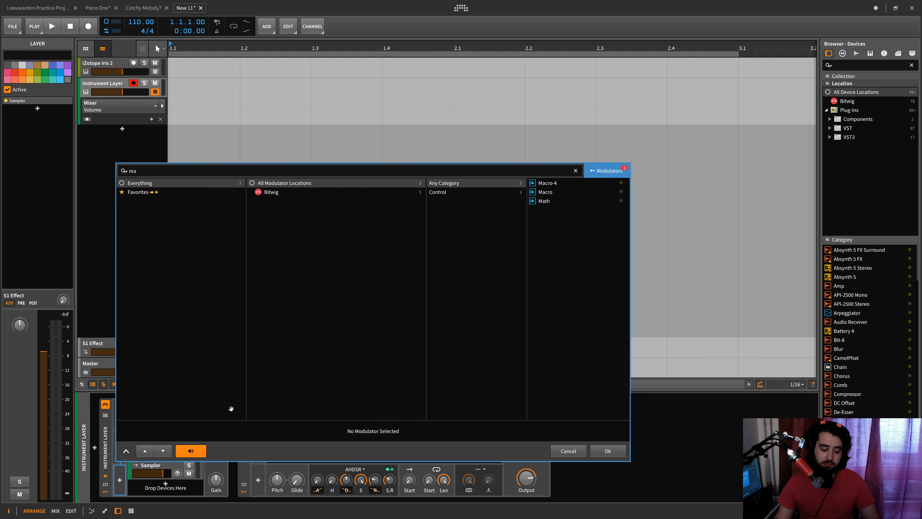
{"action": "double_click", "coordinate": [547, 195]}
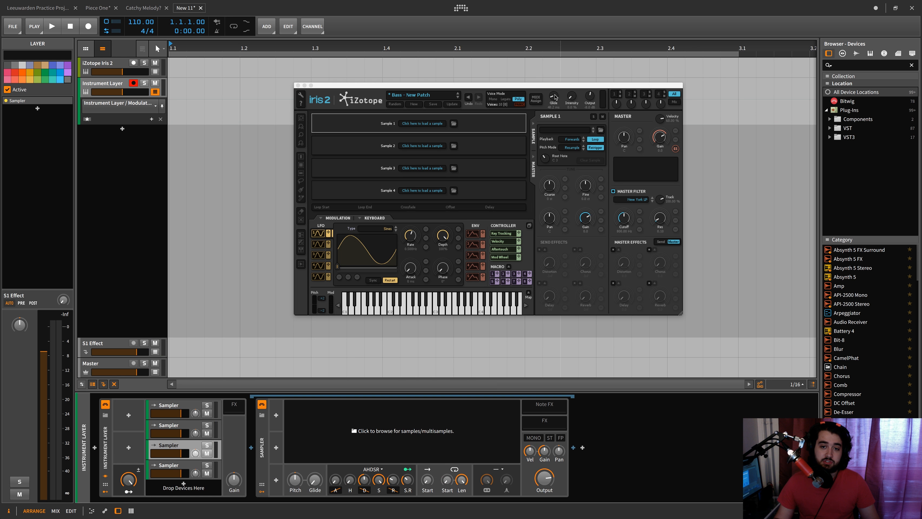
{"action": "left_click_drag", "start_coordinate": [554, 96], "coordinate": [565, 41]}
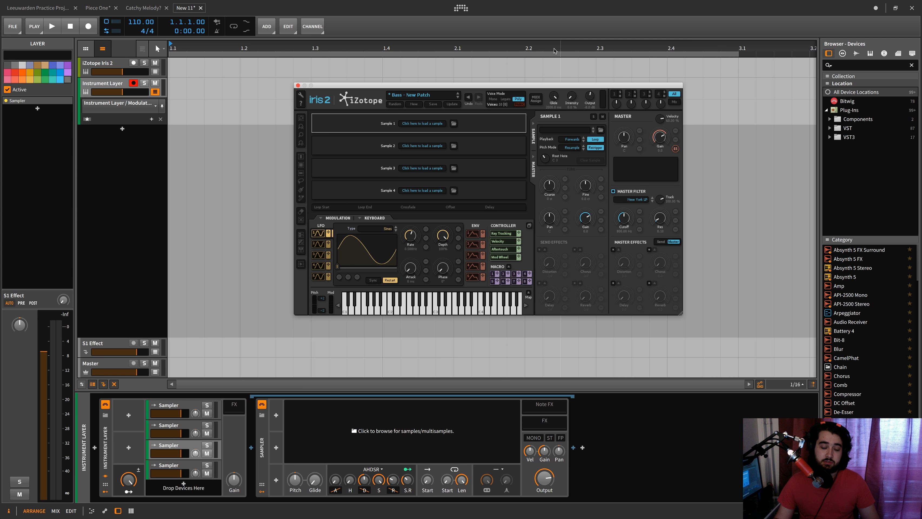
{"action": "left_click_drag", "start_coordinate": [128, 480], "coordinate": [129, 490]}
- Move the third layer's Sampler out into the track's main device chain and delete the Instrument Layer
{"action": "left_click", "coordinate": [102, 450]}
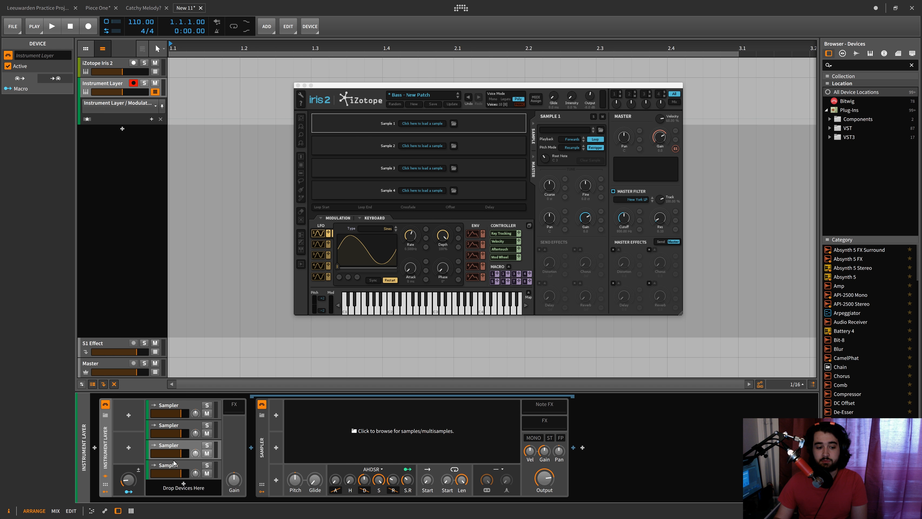
{"action": "left_click_drag", "start_coordinate": [263, 447], "coordinate": [650, 430]}
{"action": "left_click", "coordinate": [102, 443]}
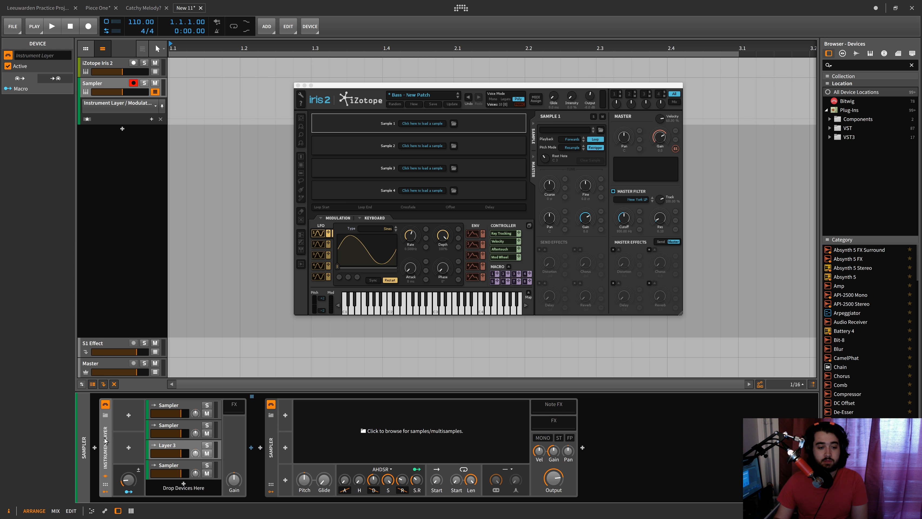
{"action": "key", "text": "Delete"}
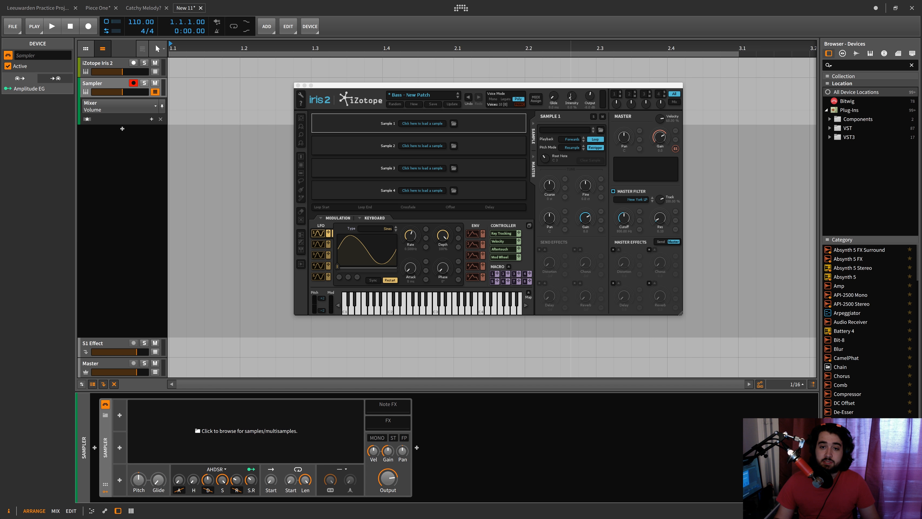
- Try Iris 2's Intensity control, view its individual sample pages, and open and close the Mix window
{"action": "left_click_drag", "start_coordinate": [570, 96], "coordinate": [570, 78]}
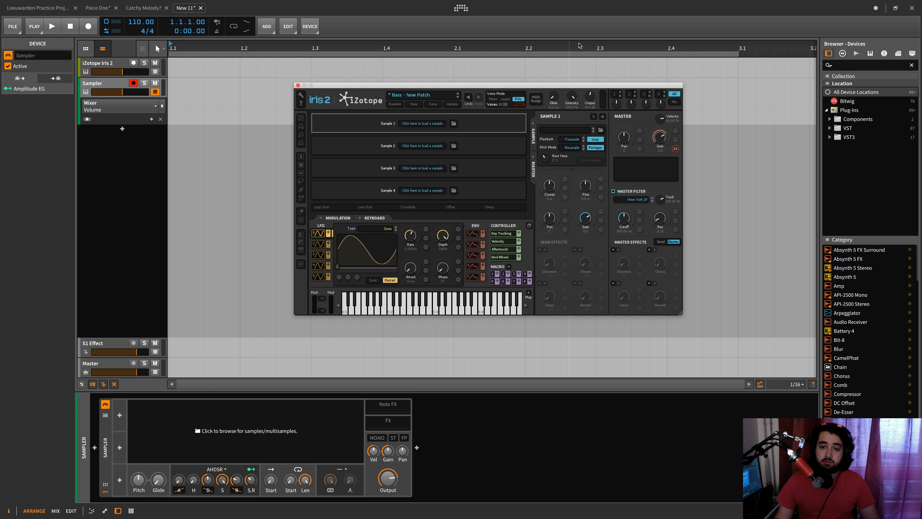
{"action": "left_click_drag", "start_coordinate": [561, 109], "coordinate": [560, 115]}
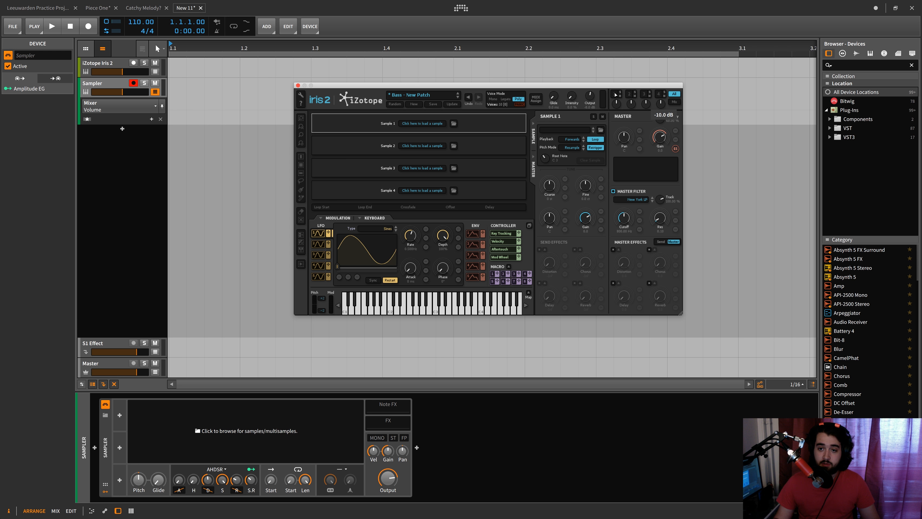
{"action": "left_click", "coordinate": [614, 94]}
{"action": "left_click", "coordinate": [630, 93]}
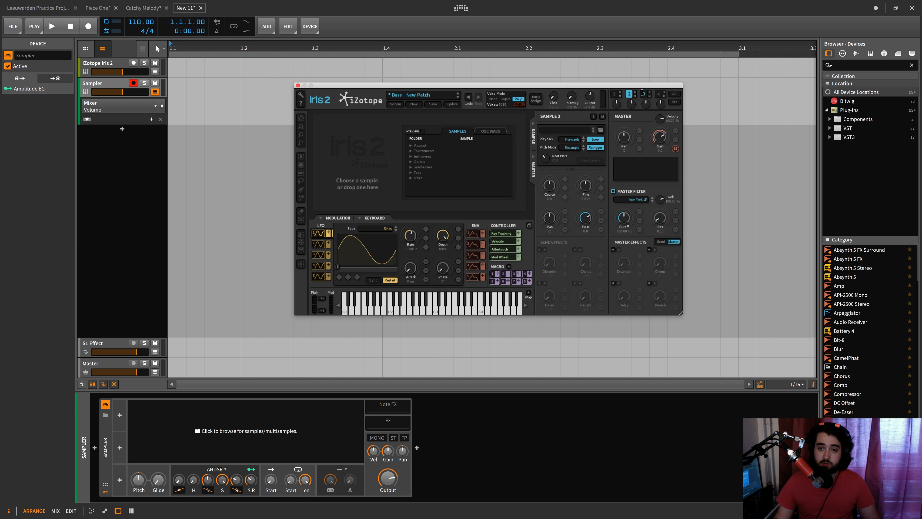
{"action": "left_click", "coordinate": [643, 94]}
{"action": "left_click", "coordinate": [674, 103]}
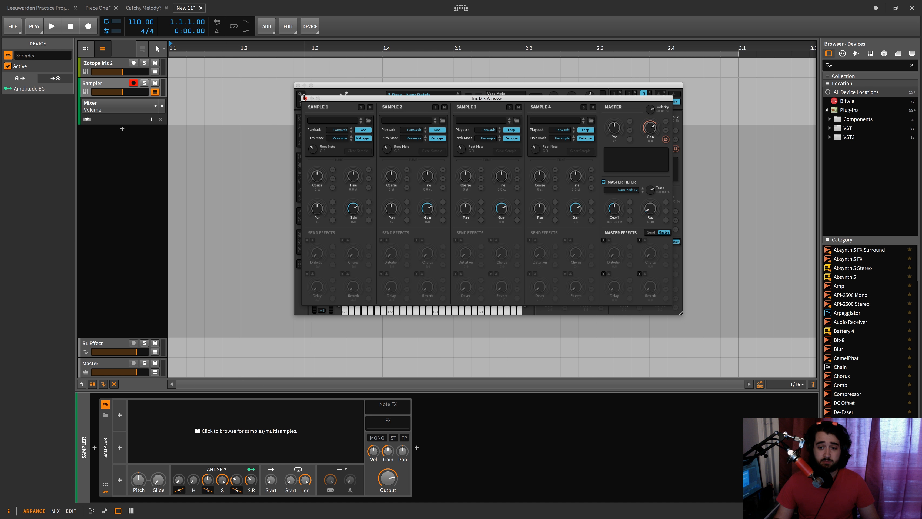
{"action": "left_click", "coordinate": [304, 98]}
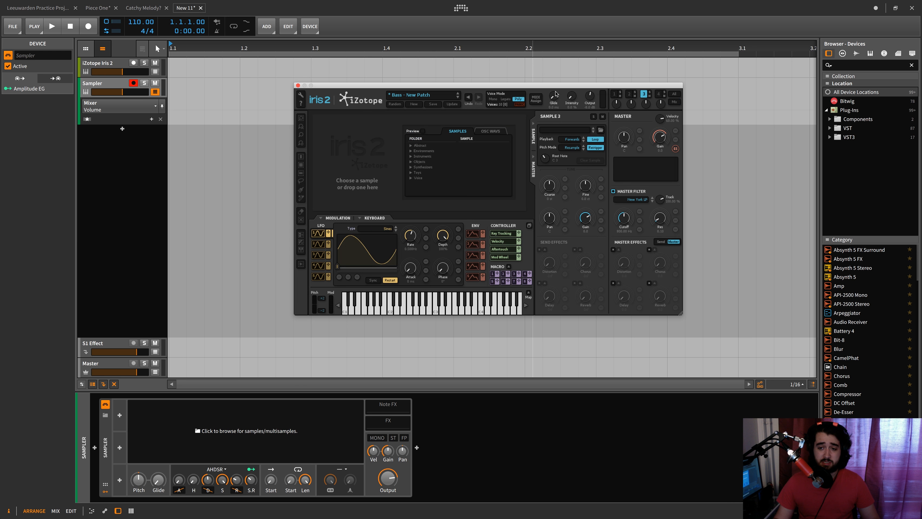
- View all four Iris 2 sample spectrograms together, and view the Sample 4 and Sample 1 pages individually
{"action": "left_click", "coordinate": [673, 94]}
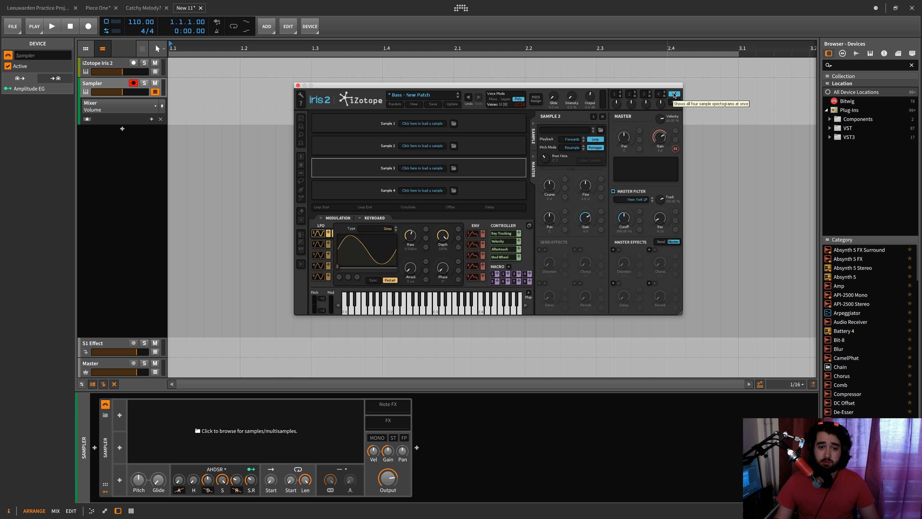
{"action": "left_click", "coordinate": [659, 95]}
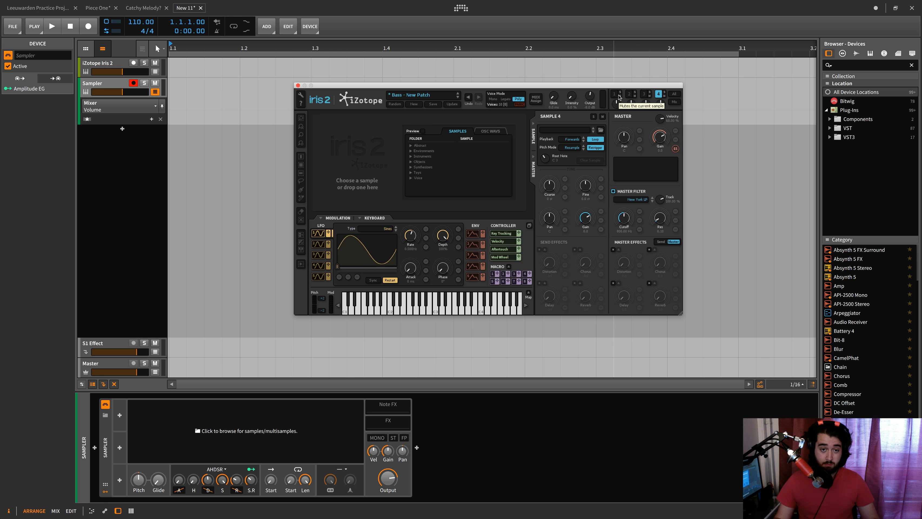
{"action": "left_click", "coordinate": [619, 97]}
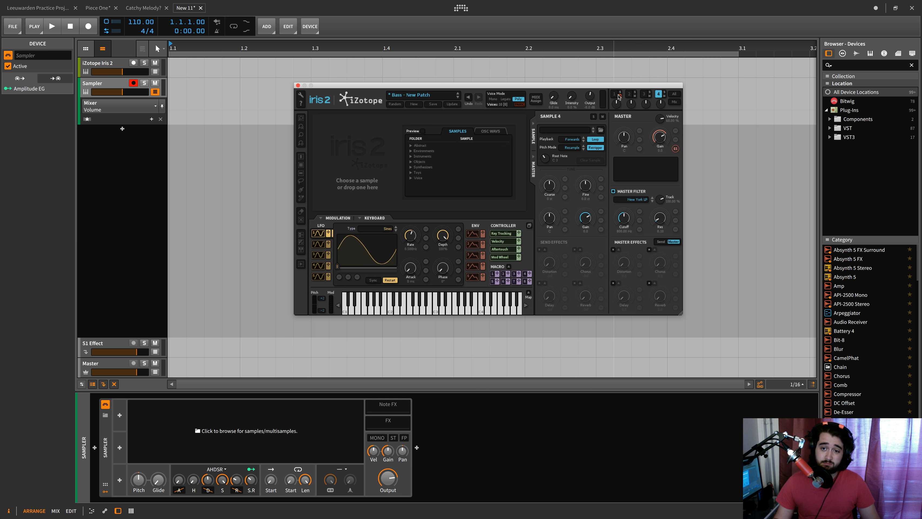
{"action": "left_click", "coordinate": [615, 94]}
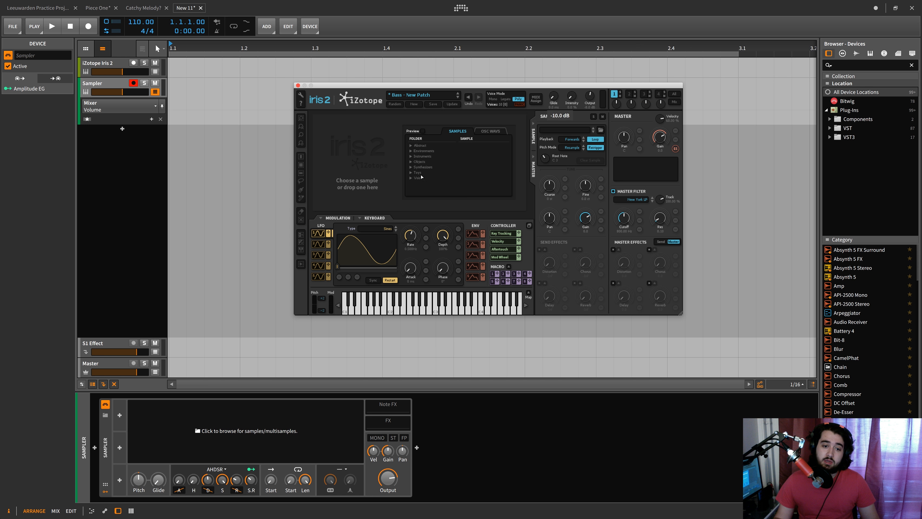
- Browse the Core Sample Library's Synth Hits samples, widen the browser to read the file names, and choose a BO-UBA synth one-shot
{"action": "left_click", "coordinate": [856, 53]}
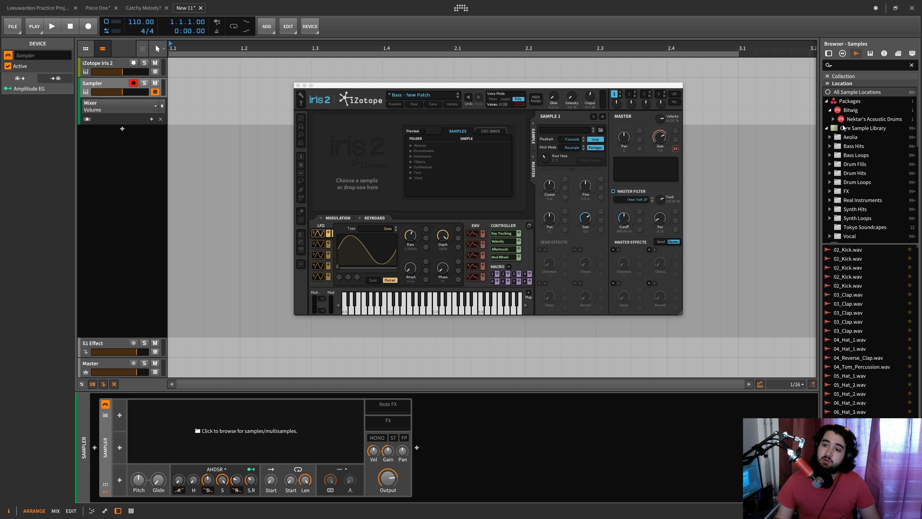
{"action": "left_click", "coordinate": [827, 101]}
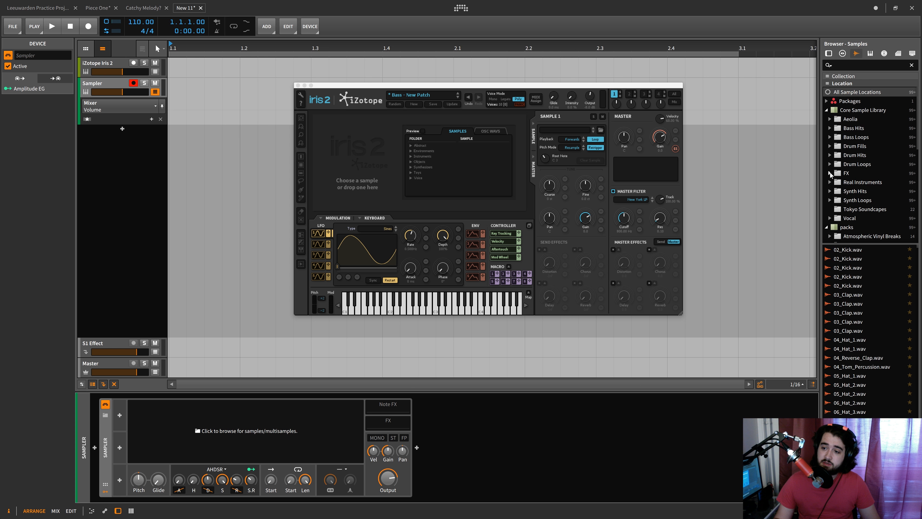
{"action": "left_click", "coordinate": [830, 191]}
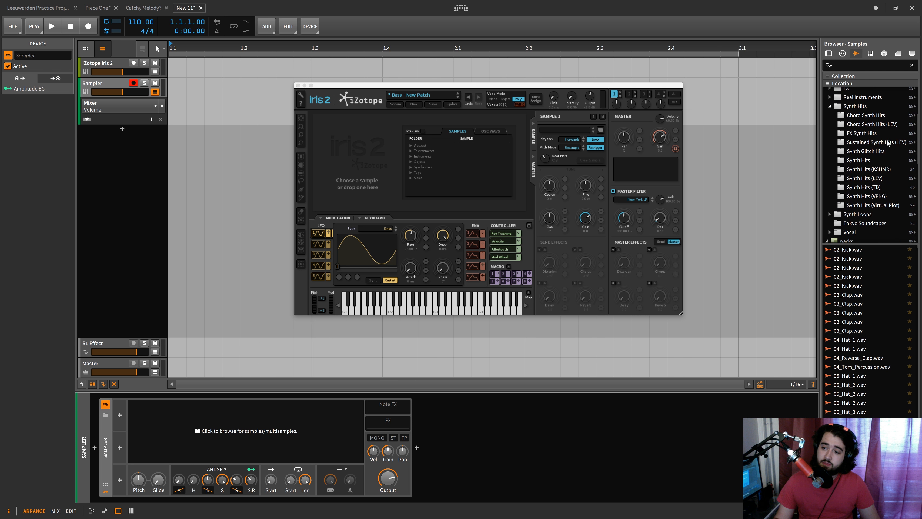
{"action": "left_click", "coordinate": [870, 161]}
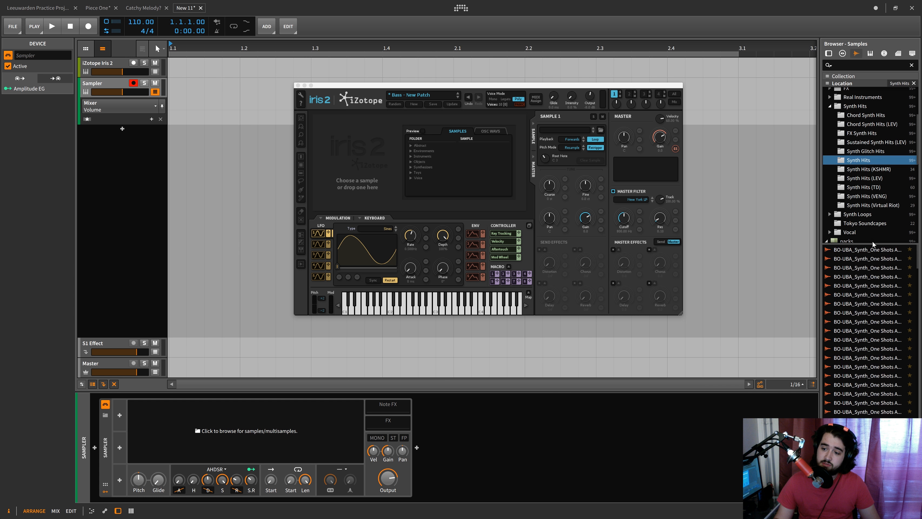
{"action": "mouse_move", "coordinate": [820, 309]}
{"action": "left_mouse_down"}
{"action": "mouse_move", "coordinate": [778, 311]}
{"action": "mouse_move", "coordinate": [809, 311]}
{"action": "left_mouse_up"}
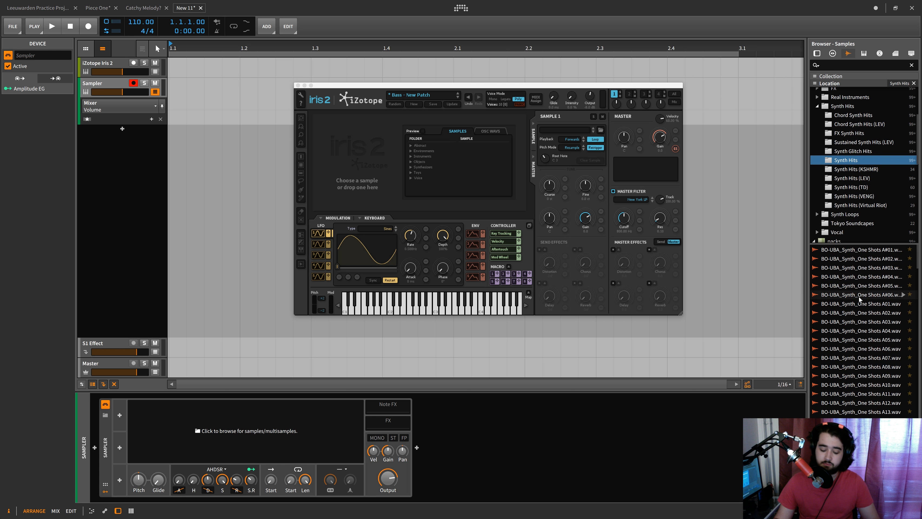
{"action": "left_click", "coordinate": [859, 287]}
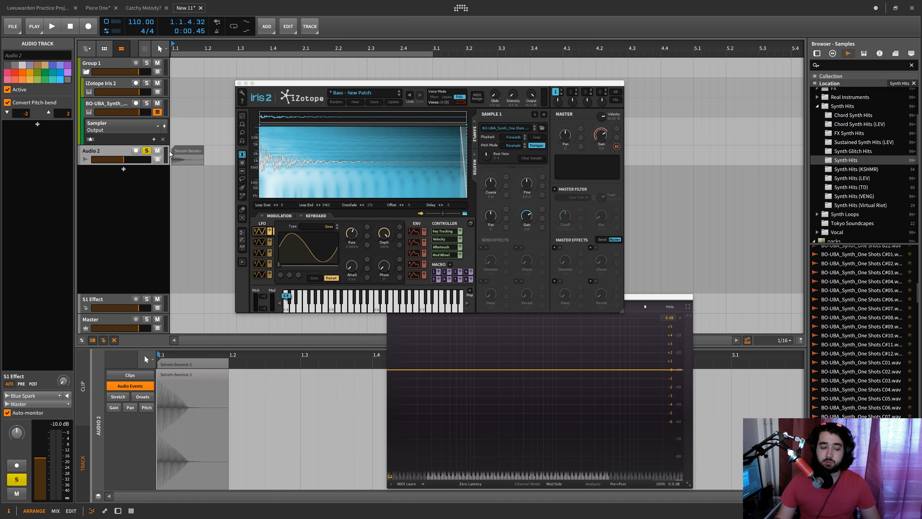
- Play back the Serum-bounce-1 clip on the Audio 2 track, stop it, and bring the Pro-Q 2 window forward
{"action": "left_click", "coordinate": [186, 154]}
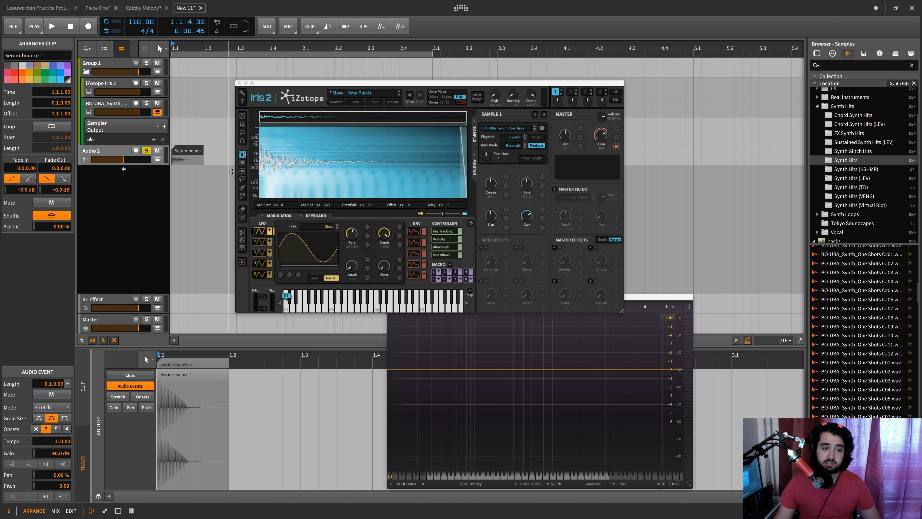
{"action": "key", "text": "space"}
{"action": "key", "text": "space"}
{"action": "left_click", "coordinate": [623, 303]}
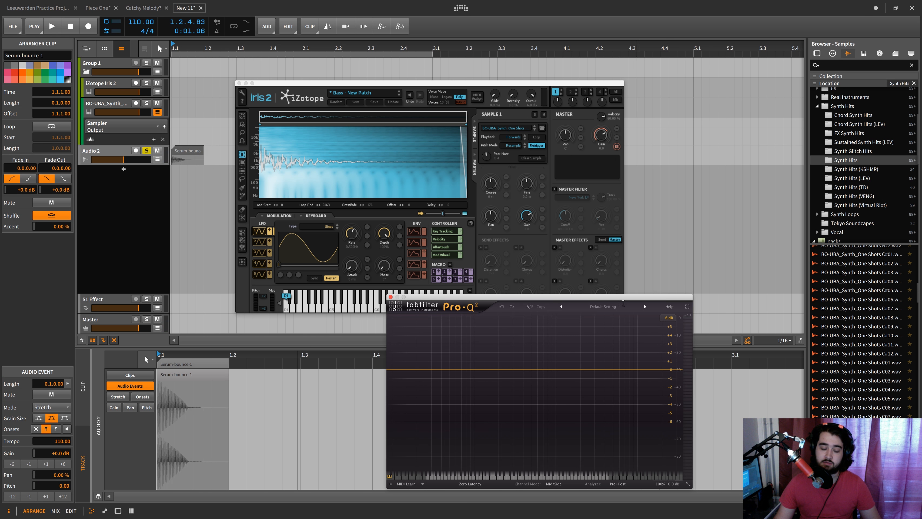
- Show the BO-UBA sample track's Sampler in the device chain and move the Pro-Q 2 window clear of it
{"action": "left_click", "coordinate": [117, 296]}
{"action": "left_click", "coordinate": [105, 105]}
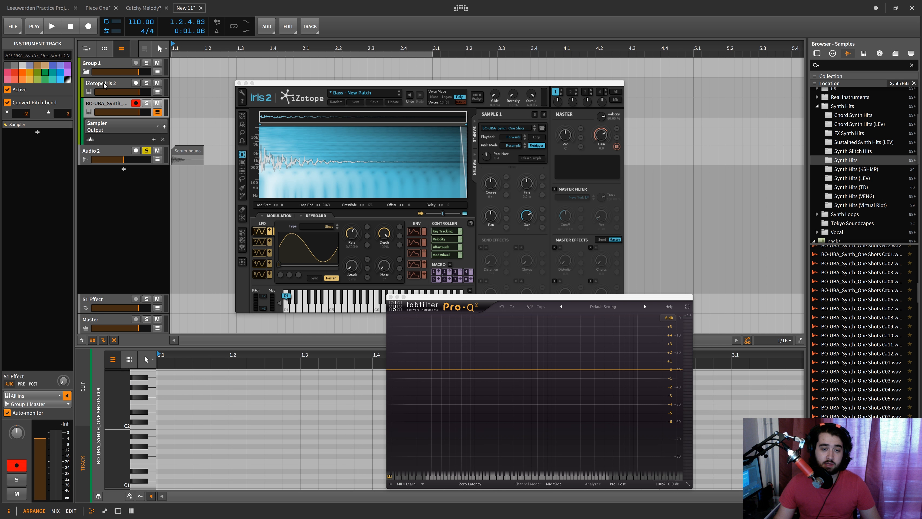
{"action": "left_click_drag", "start_coordinate": [467, 298], "coordinate": [518, 287]}
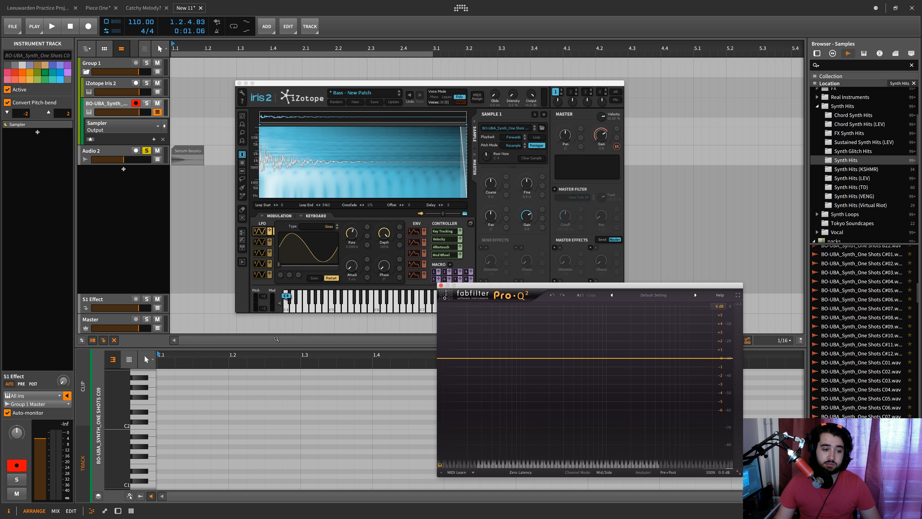
{"action": "left_click", "coordinate": [155, 344]}
{"action": "key", "text": "d"}
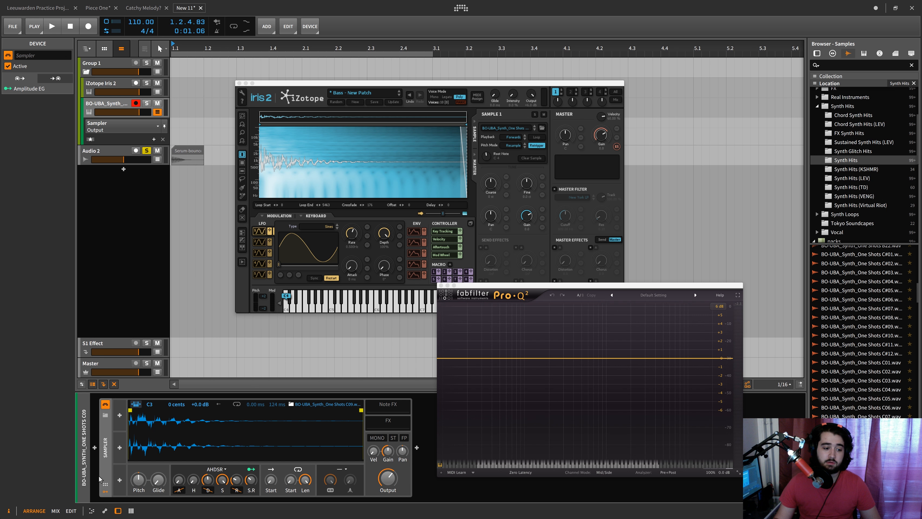
{"action": "scroll", "coordinate": [161, 444], "scroll_direction": "right", "scroll_amount": 2}
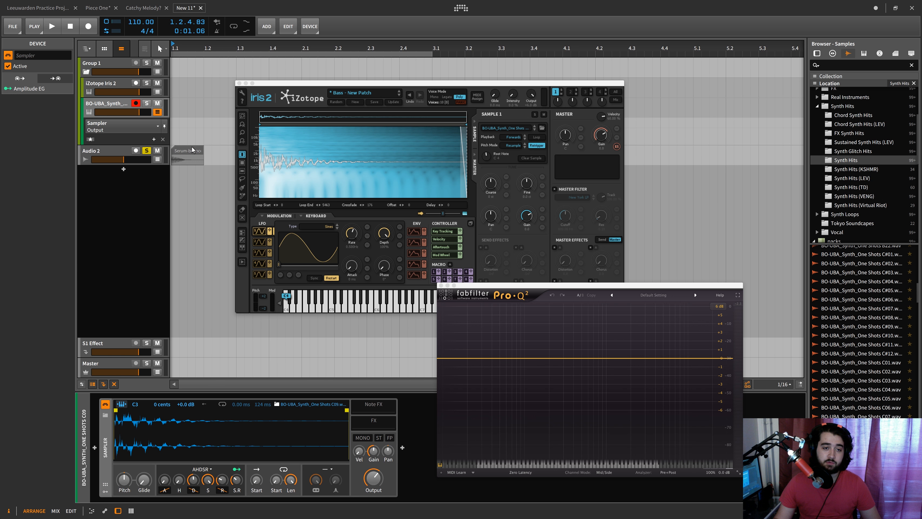
{"action": "left_click_drag", "start_coordinate": [478, 289], "coordinate": [530, 313]}
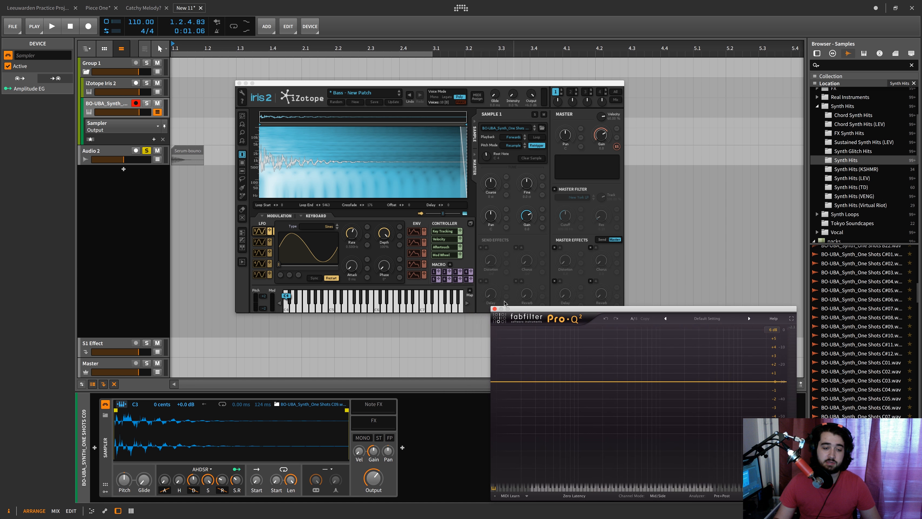
- Load the Serum-bounce-1 audio from Audio 2 into both the Sampler and Iris 2, and arrange the Iris 2 and Pro-Q 2 windows
{"action": "left_click", "coordinate": [186, 156]}
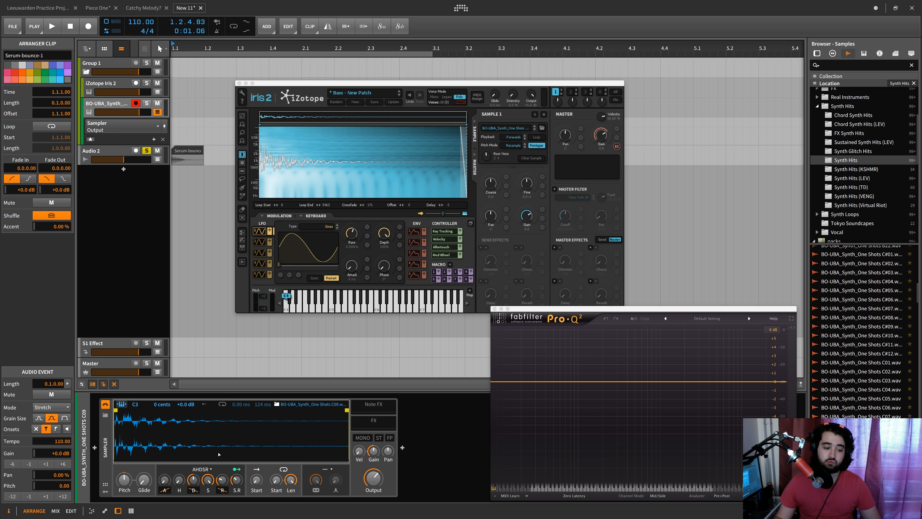
{"action": "mouse_move", "coordinate": [183, 151]}
{"action": "left_mouse_down"}
{"action": "mouse_move", "coordinate": [353, 149]}
{"action": "mouse_move", "coordinate": [177, 152]}
{"action": "left_mouse_up"}
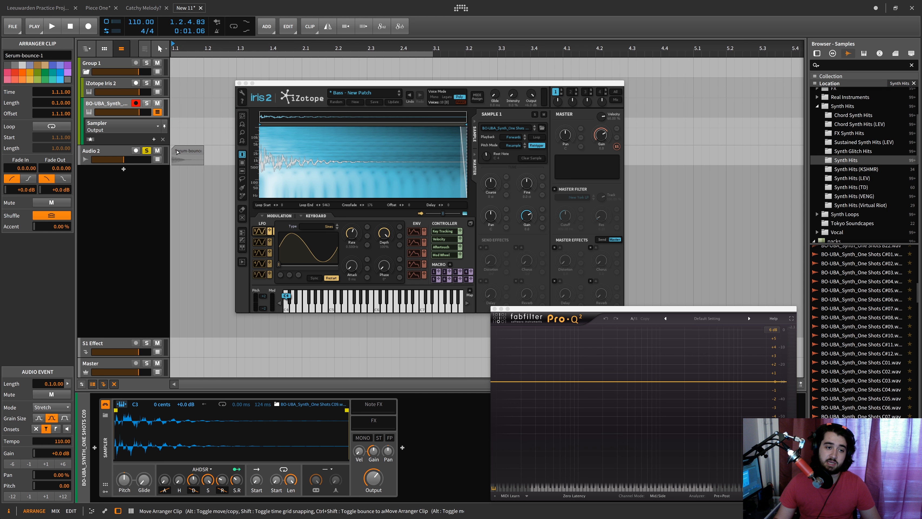
{"action": "double_click", "coordinate": [178, 152]}
{"action": "left_click", "coordinate": [276, 375]}
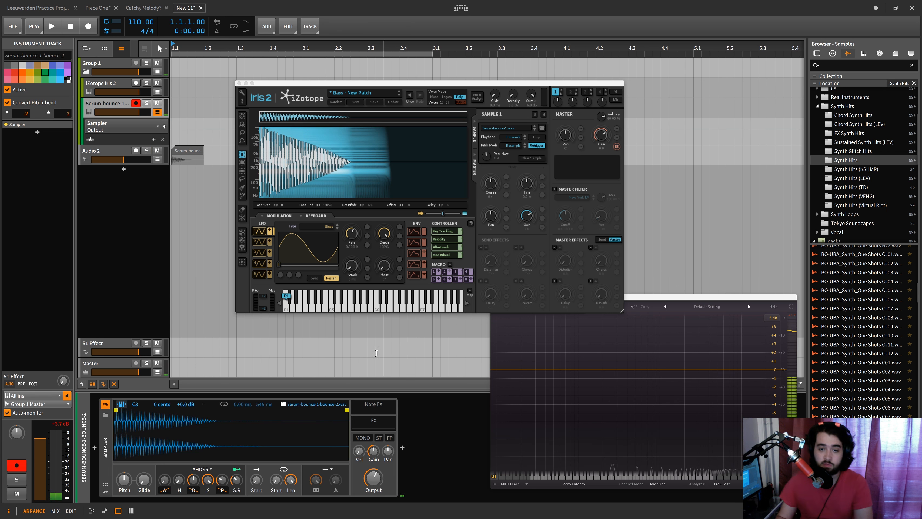
{"action": "left_click_drag", "start_coordinate": [406, 84], "coordinate": [508, 60]}
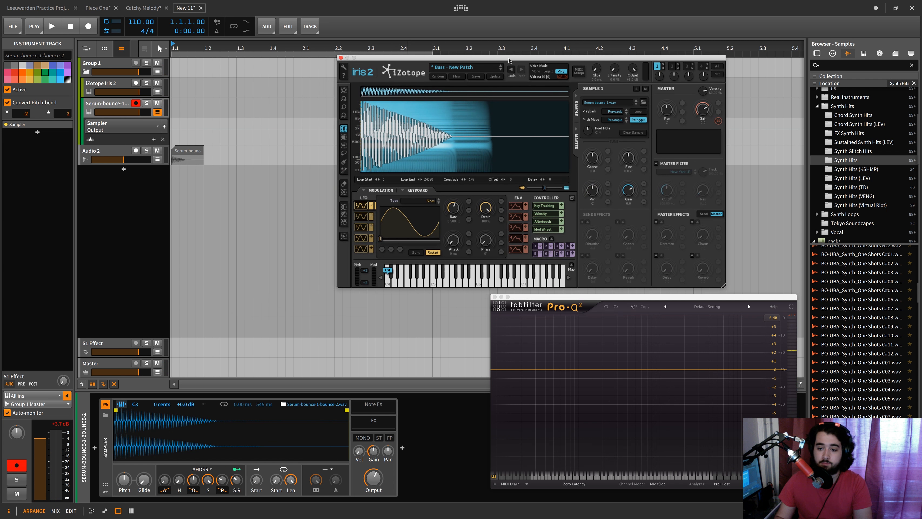
{"action": "left_click_drag", "start_coordinate": [586, 299], "coordinate": [552, 299]}
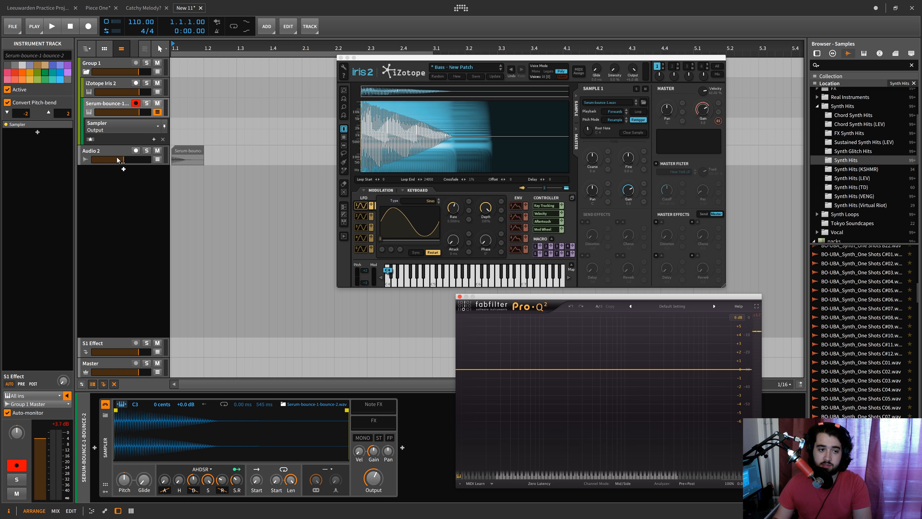
- Alternate between the Iris 2 and Sampler tracks while playing notes, comparing their sound and frequency spectra in Pro-Q 2
{"action": "left_click", "coordinate": [101, 84]}
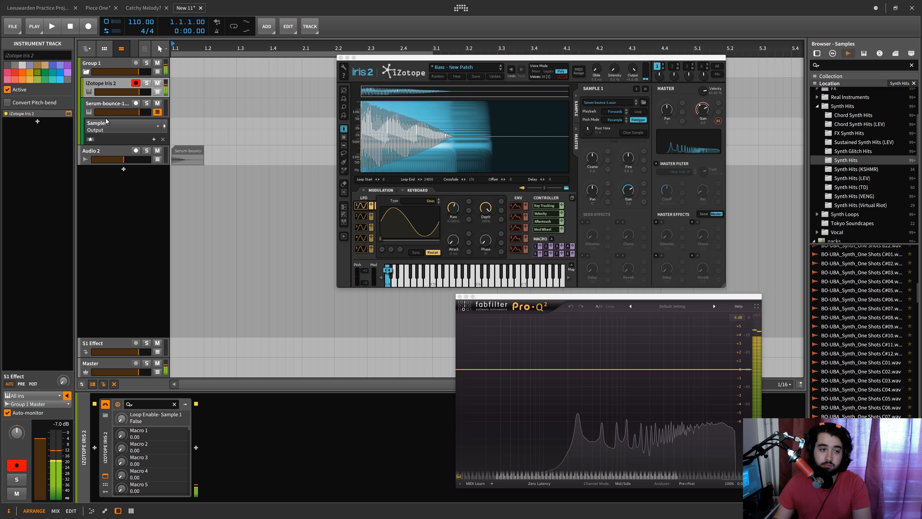
{"action": "left_click", "coordinate": [105, 105]}
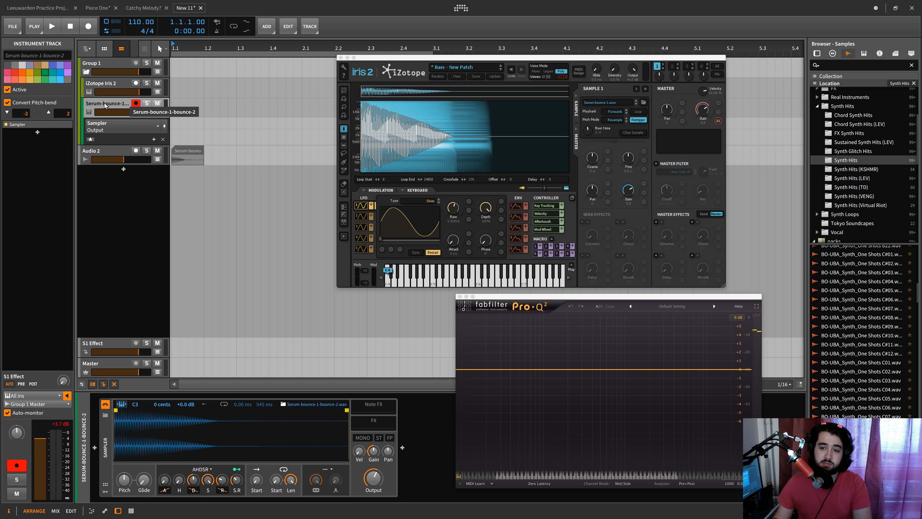
{"action": "left_click", "coordinate": [105, 85]}
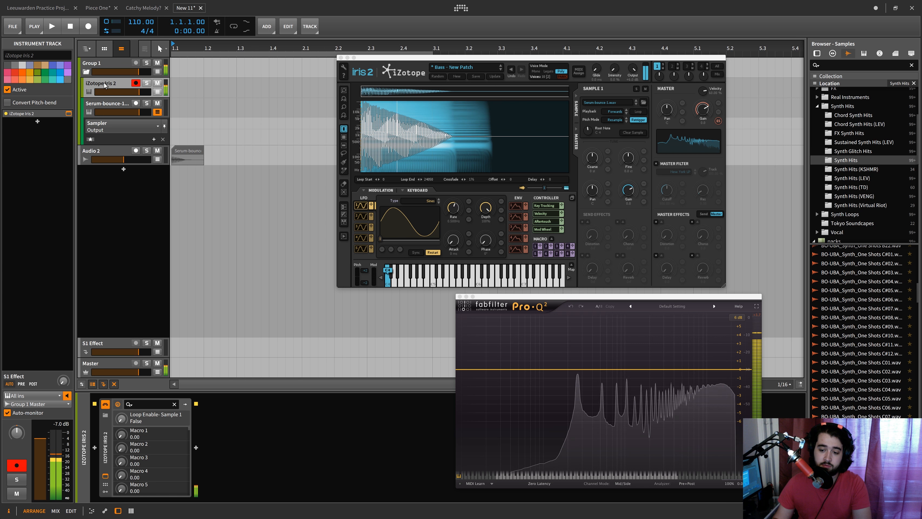
{"action": "left_click", "coordinate": [103, 104]}
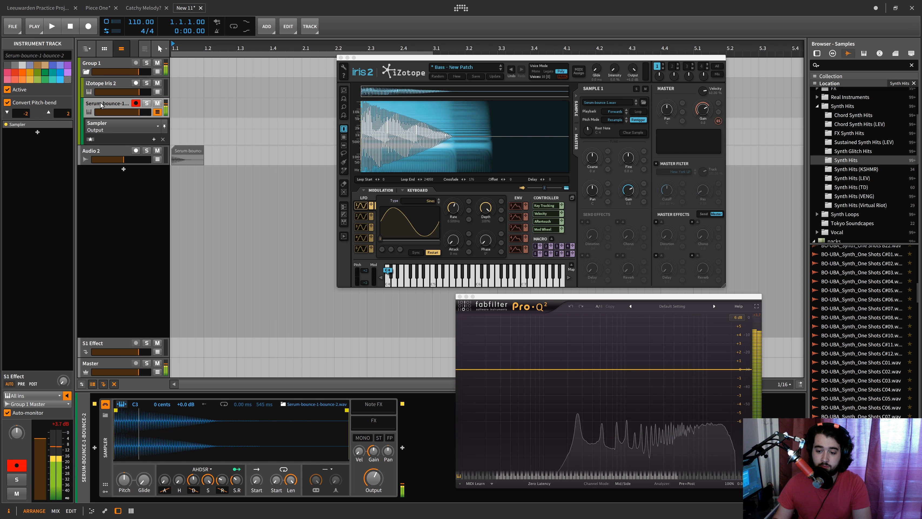
{"action": "left_click", "coordinate": [104, 85]}
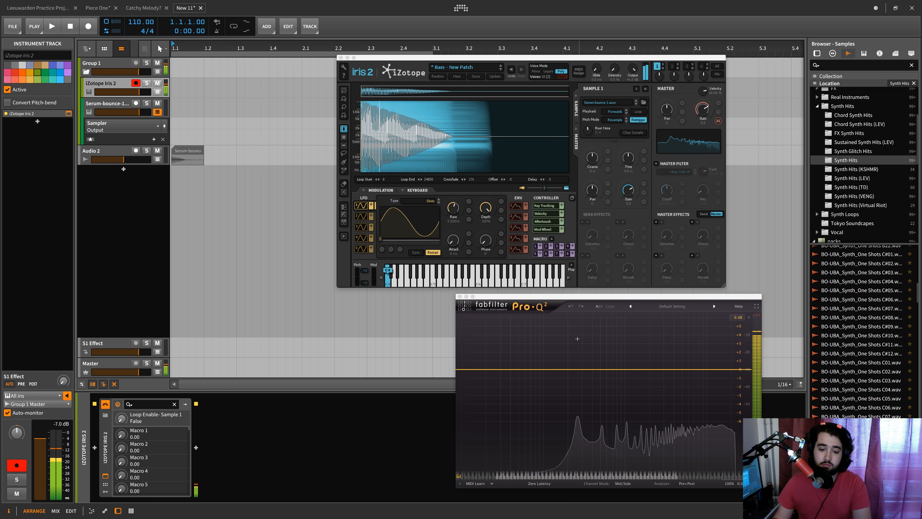
{"action": "left_click", "coordinate": [119, 105]}
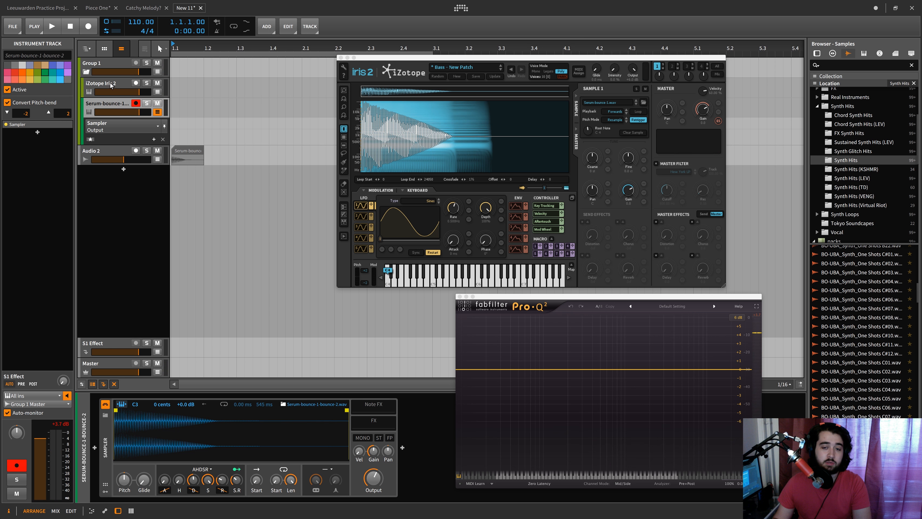
{"action": "left_click", "coordinate": [112, 93]}
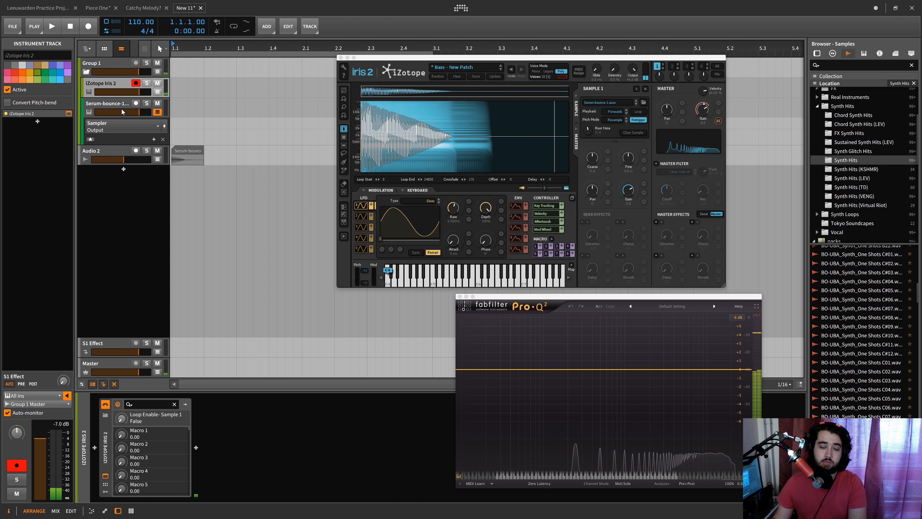
{"action": "left_click", "coordinate": [138, 118]}
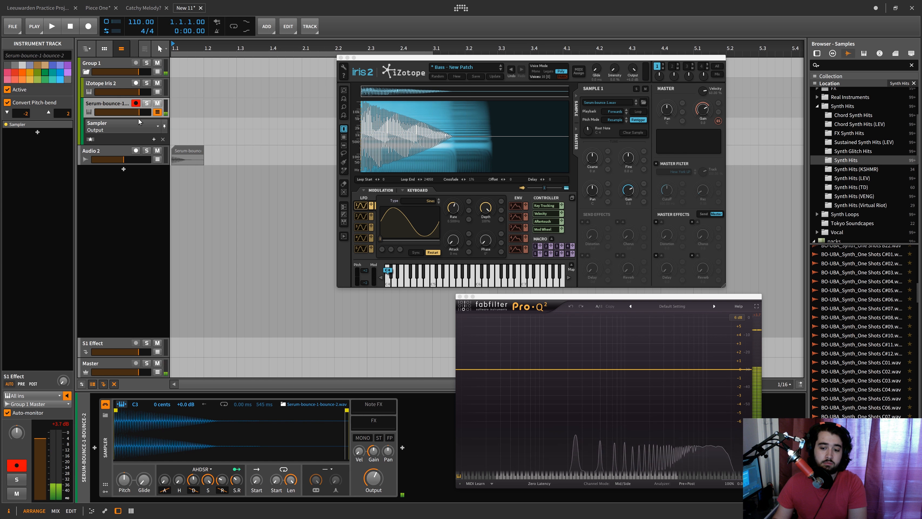
{"action": "left_click", "coordinate": [112, 84]}
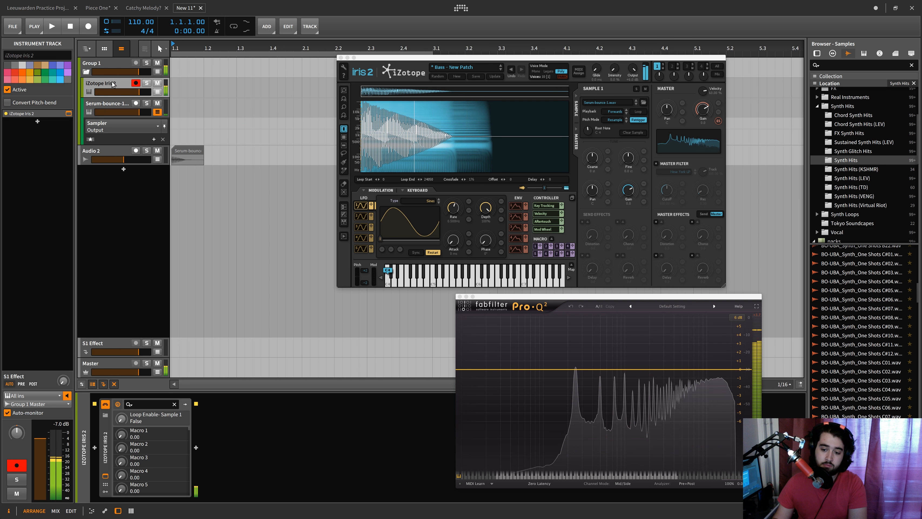
{"action": "left_click", "coordinate": [110, 105]}
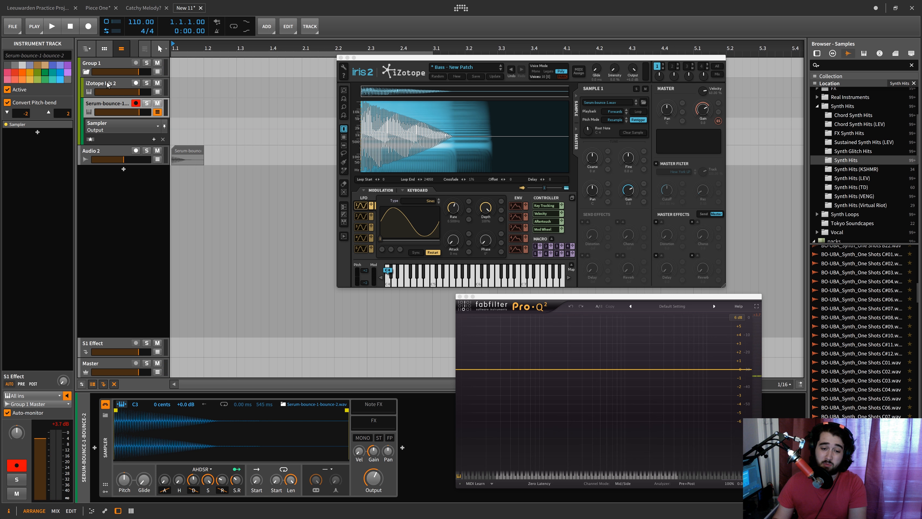
{"action": "left_click", "coordinate": [108, 84]}
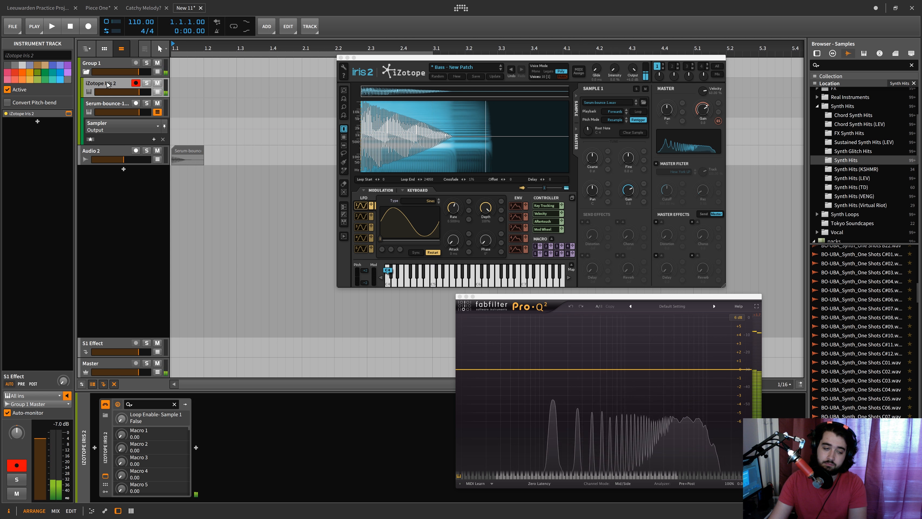
{"action": "left_click", "coordinate": [110, 153]}
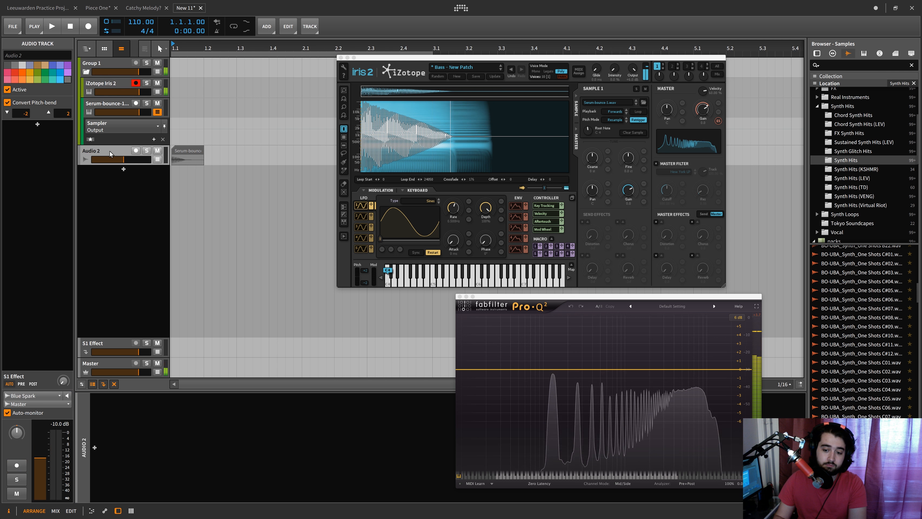
{"action": "left_click", "coordinate": [109, 105]}
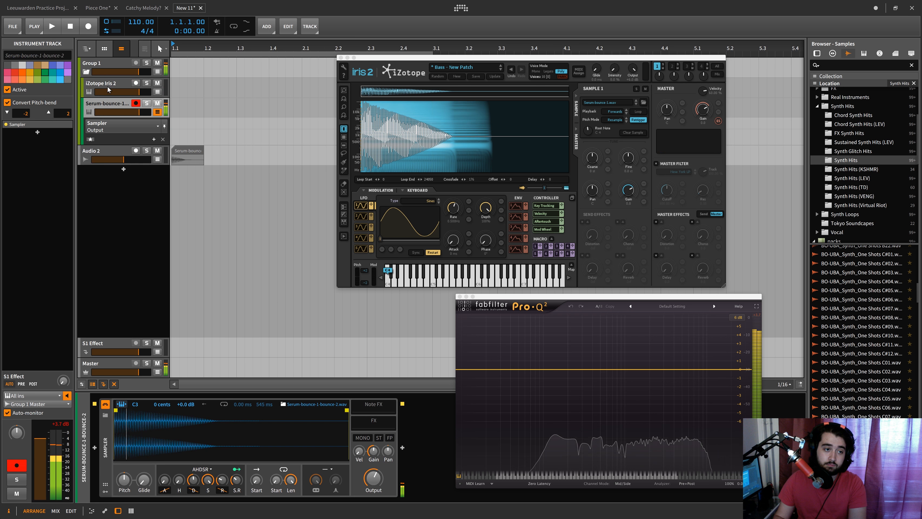
- Switch between the iZotope Iris 2 and Serum-bounce Sampler tracks while playing notes, comparing their spectra in Pro-Q 2
{"action": "left_click", "coordinate": [107, 87]}
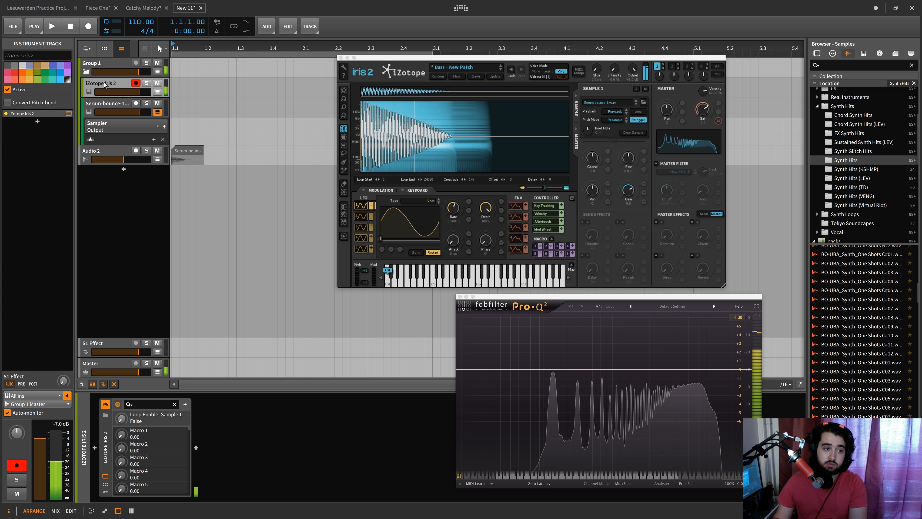
{"action": "left_click", "coordinate": [108, 105]}
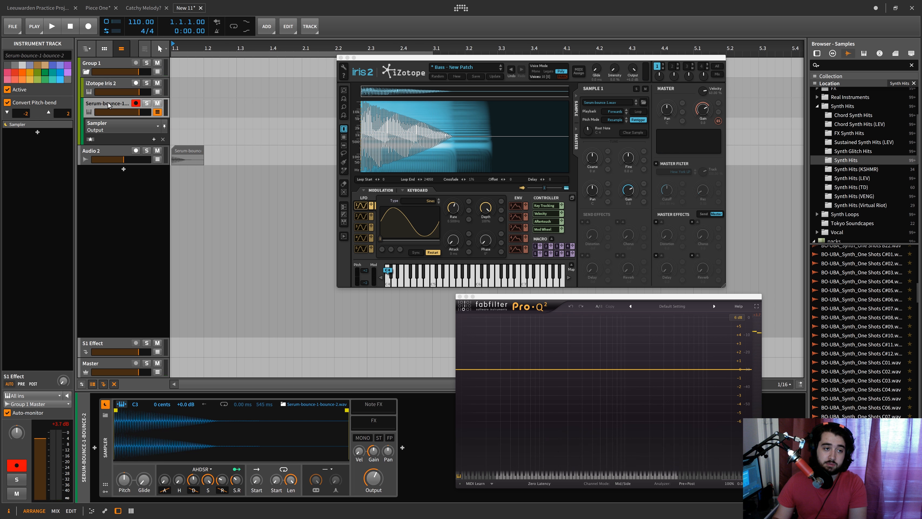
{"action": "left_click", "coordinate": [107, 84]}
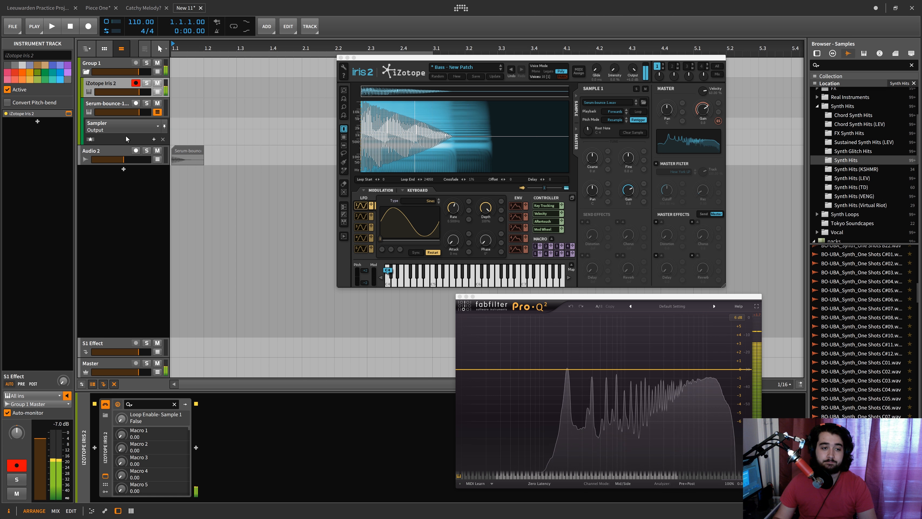
{"action": "left_click", "coordinate": [114, 104]}
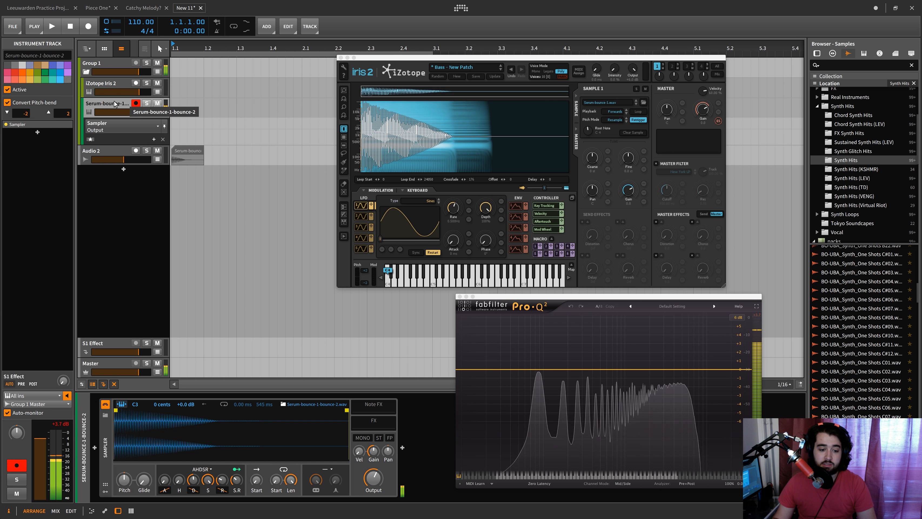
- Reposition the Iris 2 window and try time-range selections across the sample's spectrogram
{"action": "left_click_drag", "start_coordinate": [384, 58], "coordinate": [392, 45]}
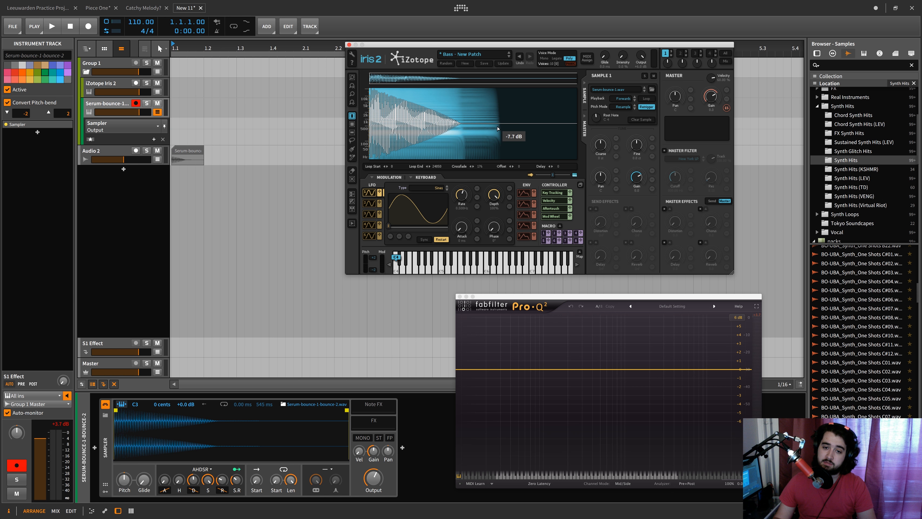
{"action": "left_click_drag", "start_coordinate": [492, 128], "coordinate": [460, 124]}
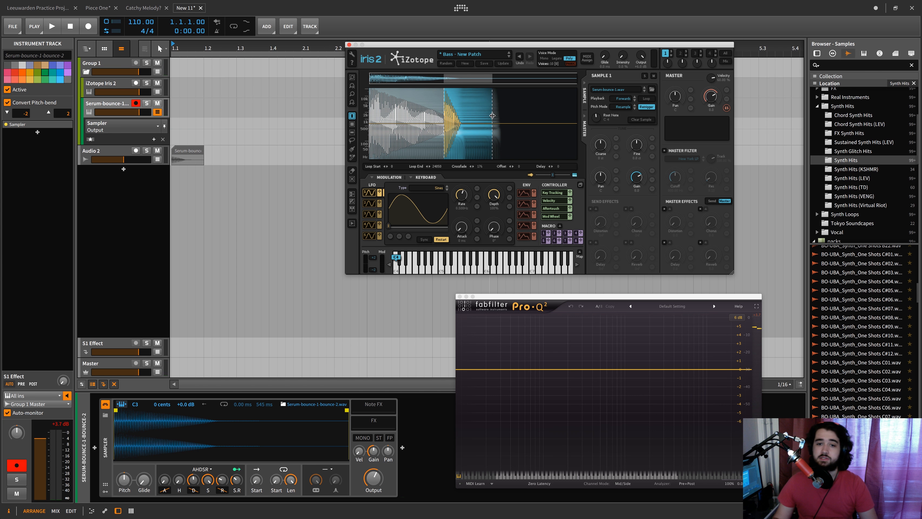
{"action": "left_click_drag", "start_coordinate": [493, 120], "coordinate": [407, 117]}
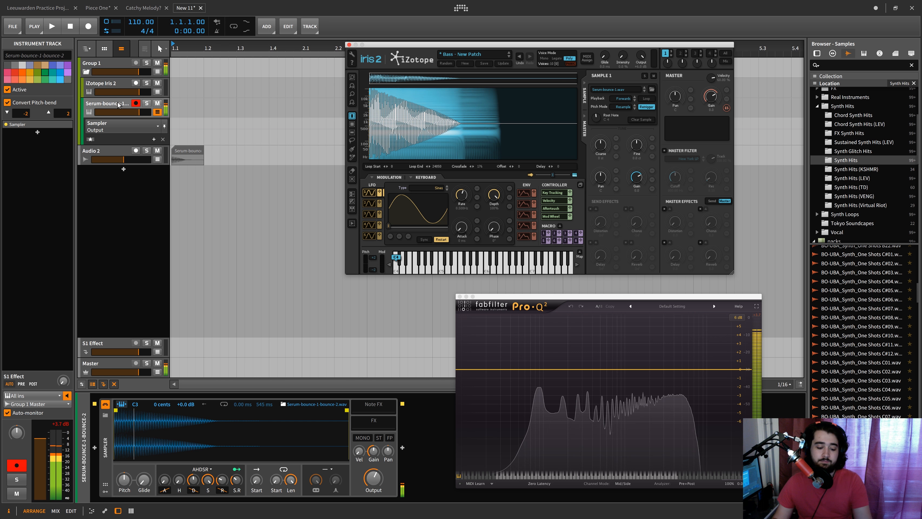
- Compare the unfiltered sample again by playing notes alternately on the Iris 2 and Serum-bounce Sampler tracks
{"action": "left_click", "coordinate": [116, 84]}
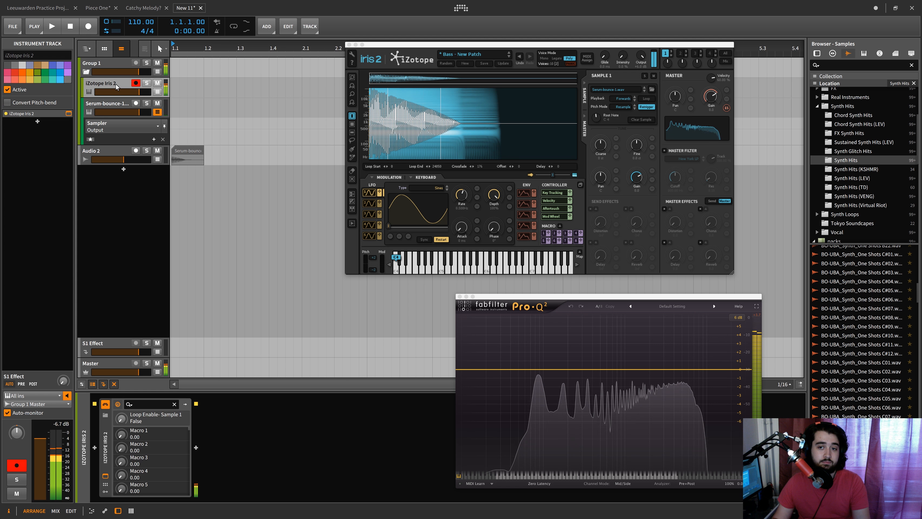
{"action": "left_click", "coordinate": [114, 105]}
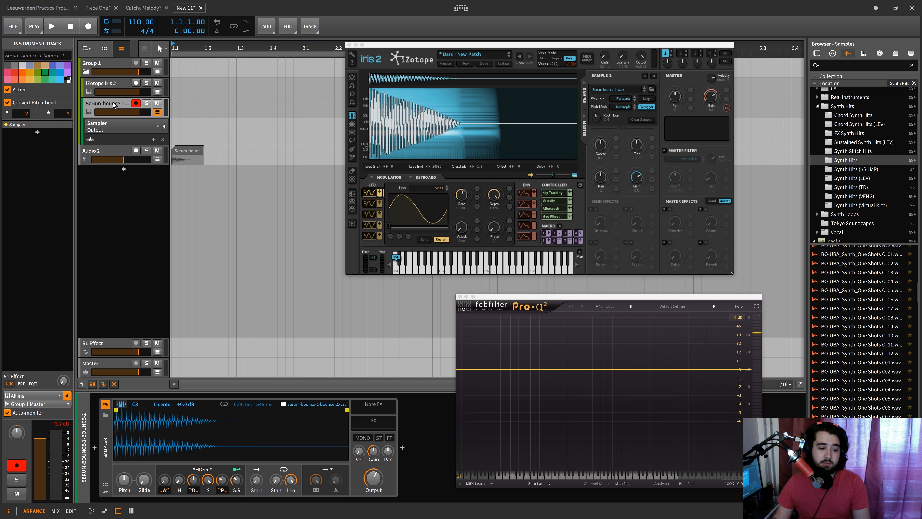
{"action": "left_click", "coordinate": [110, 86]}
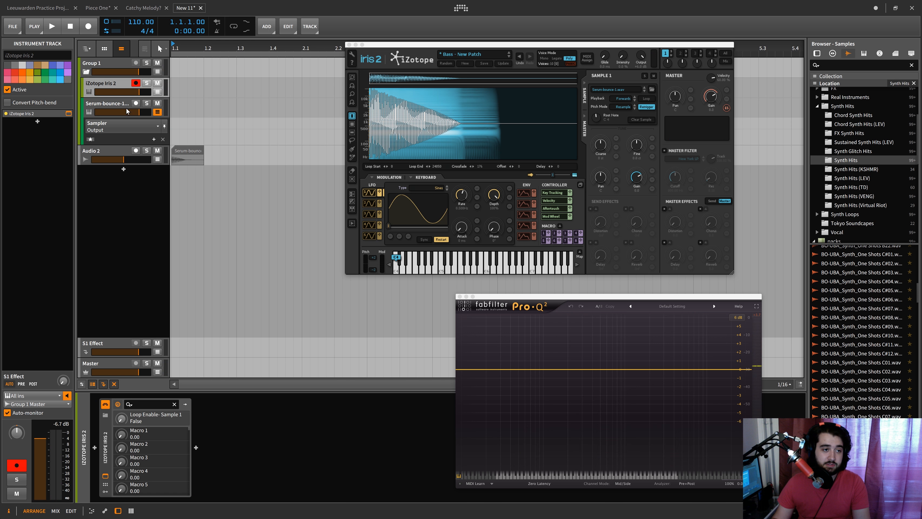
{"action": "left_click", "coordinate": [114, 104]}
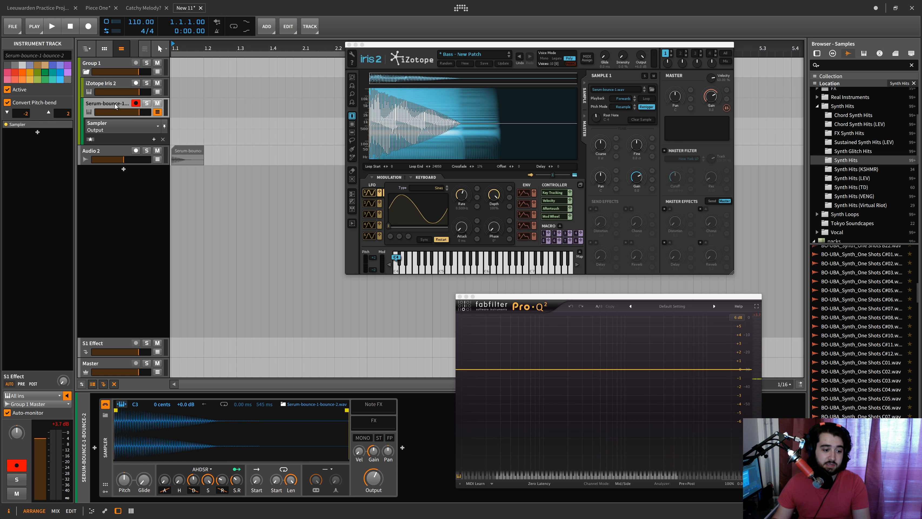
{"action": "left_click", "coordinate": [116, 83]}
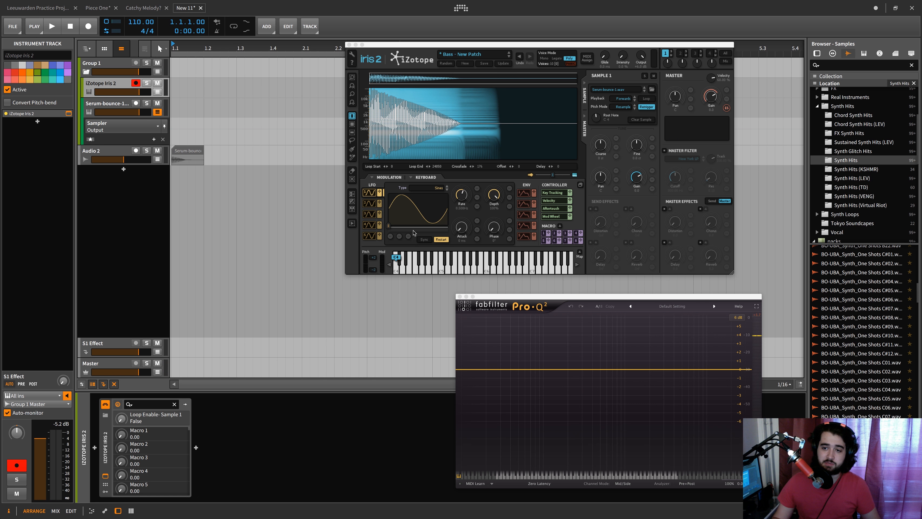
{"action": "left_click", "coordinate": [119, 151]}
{"action": "left_click", "coordinate": [113, 102]}
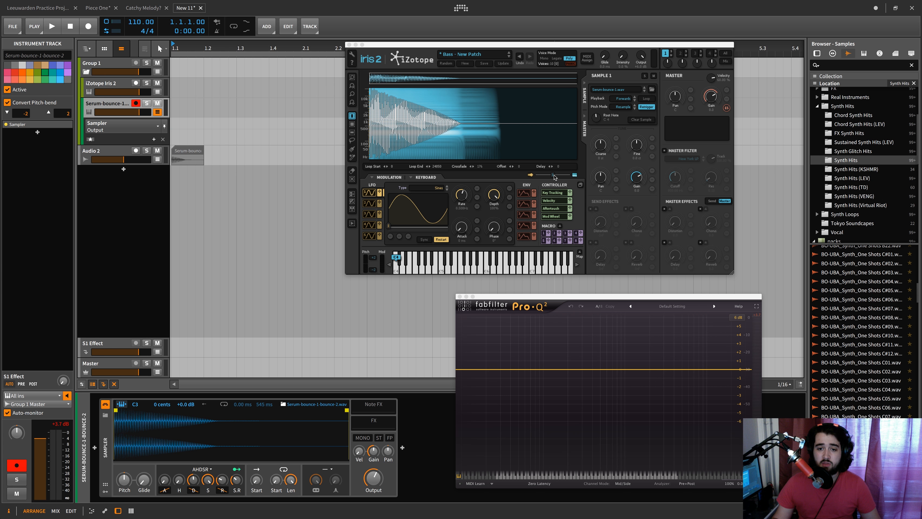
- Draw a rectangular selection and several freehand lasso selections on the Iris 2 spectrogram, auditioning them on the Iris 2 track
{"action": "left_click", "coordinate": [352, 124]}
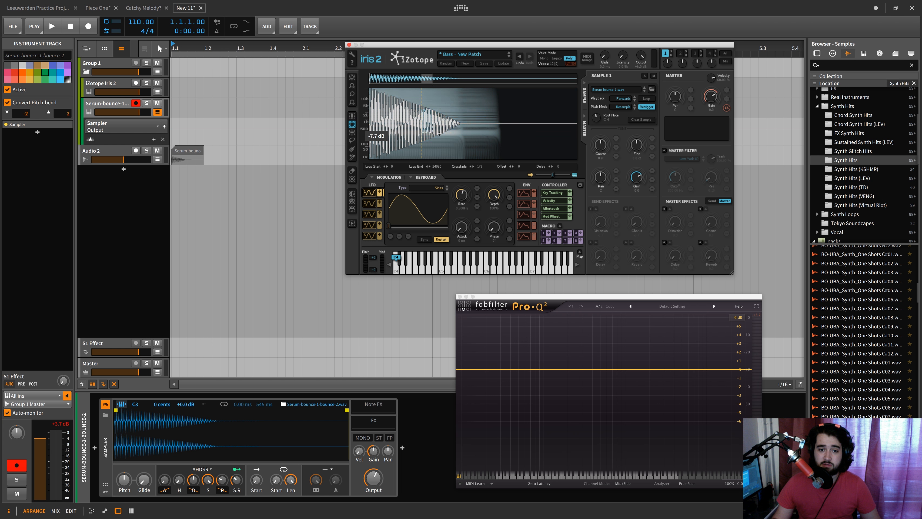
{"action": "mouse_move", "coordinate": [421, 108]}
{"action": "left_mouse_down"}
{"action": "mouse_move", "coordinate": [513, 88]}
{"action": "mouse_move", "coordinate": [459, 105]}
{"action": "mouse_move", "coordinate": [469, 106]}
{"action": "mouse_move", "coordinate": [465, 118]}
{"action": "left_mouse_up"}
{"action": "key", "text": "l"}
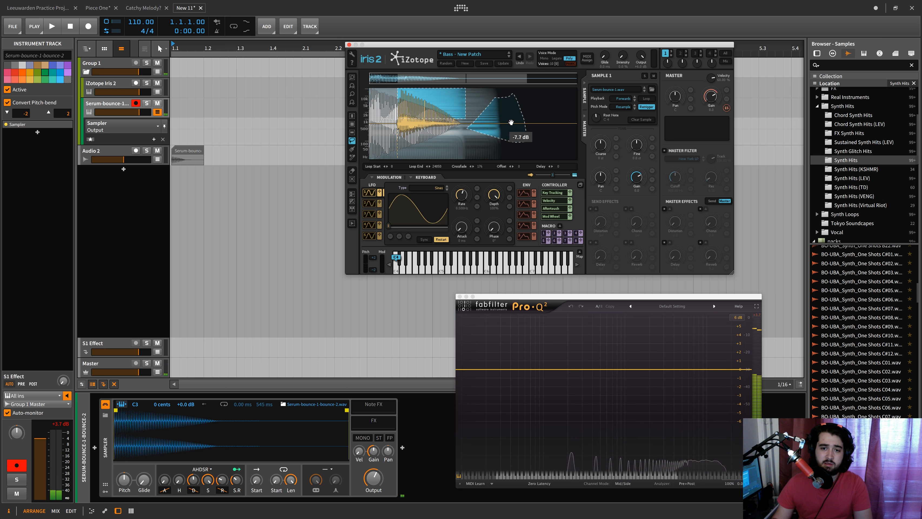
{"action": "left_click_drag", "start_coordinate": [521, 103], "coordinate": [562, 96]}
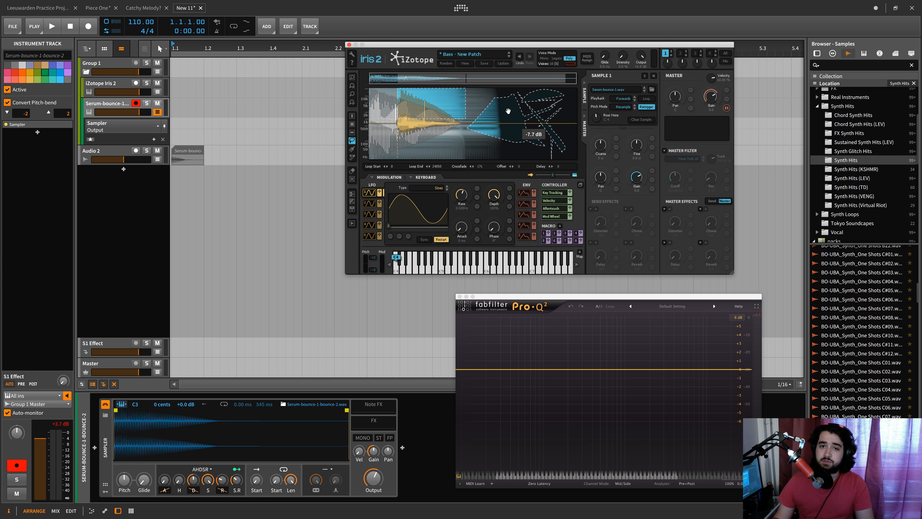
{"action": "left_click", "coordinate": [134, 88]}
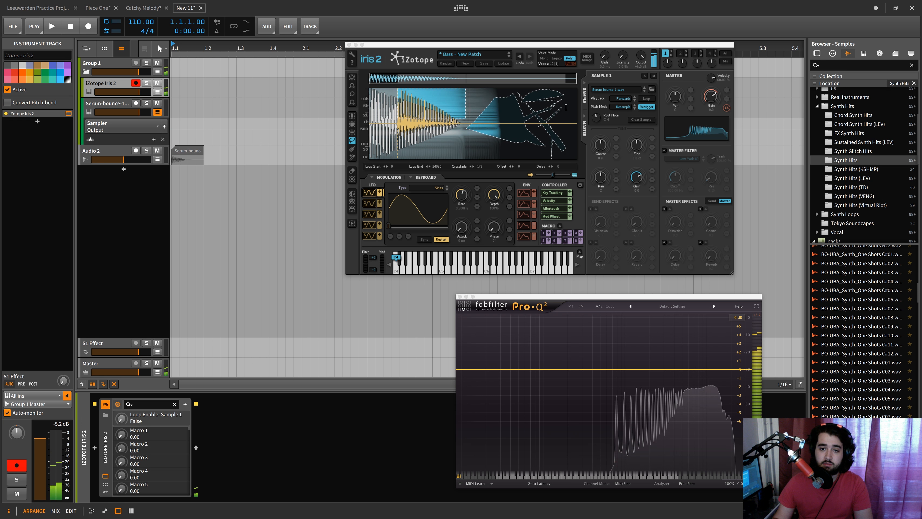
{"action": "mouse_move", "coordinate": [490, 136]}
{"action": "left_mouse_down"}
{"action": "mouse_move", "coordinate": [453, 151]}
{"action": "mouse_move", "coordinate": [466, 125]}
{"action": "mouse_move", "coordinate": [477, 141]}
{"action": "left_mouse_up"}
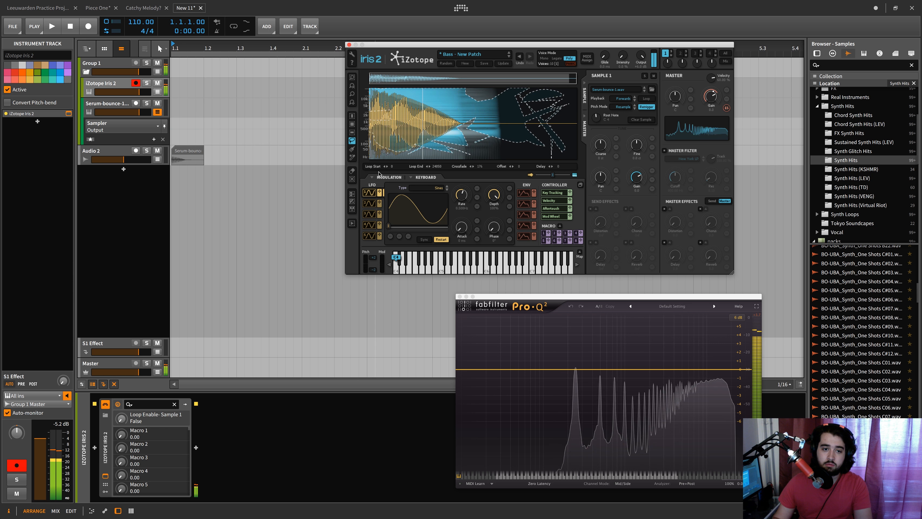
- Erase the existing spectrogram selections and lasso new freehand regions over the sample's body and tail while playing notes
{"action": "left_click", "coordinate": [352, 171]}
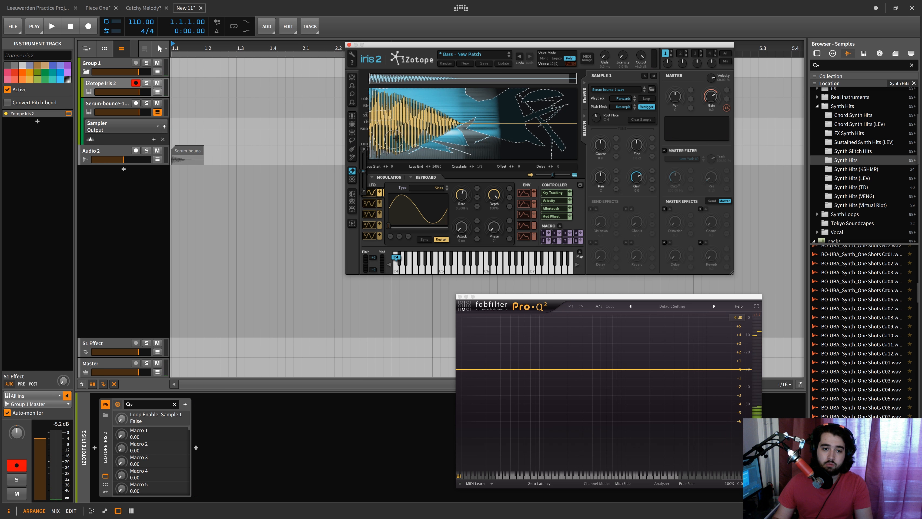
{"action": "left_click_drag", "start_coordinate": [380, 130], "coordinate": [516, 137]}
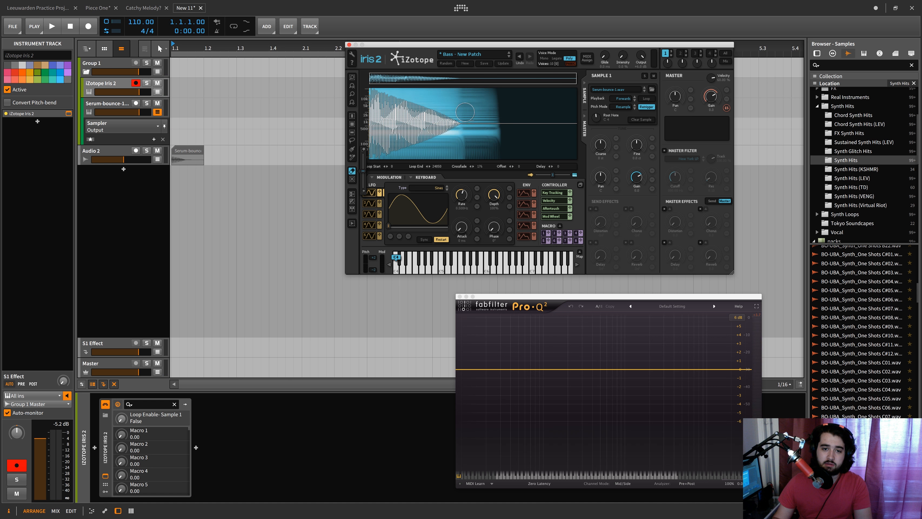
{"action": "left_click", "coordinate": [354, 141]}
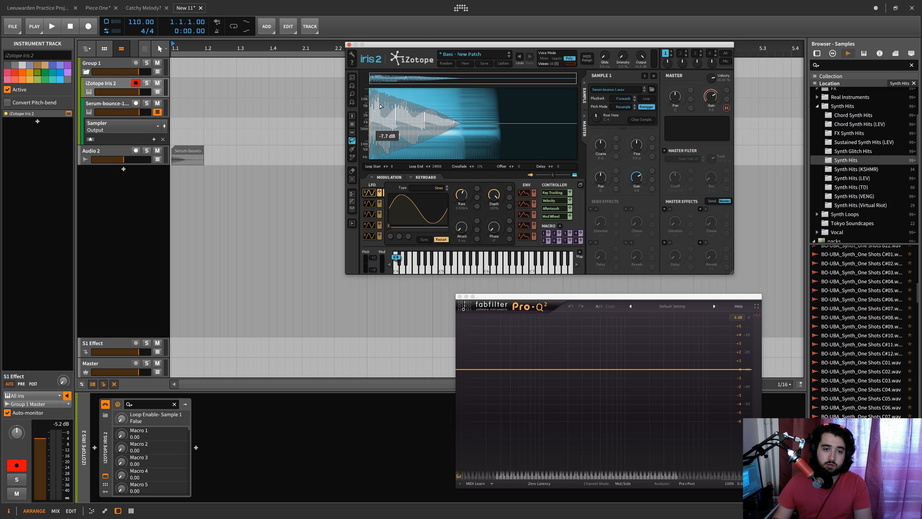
{"action": "left_click_drag", "start_coordinate": [472, 106], "coordinate": [488, 135]}
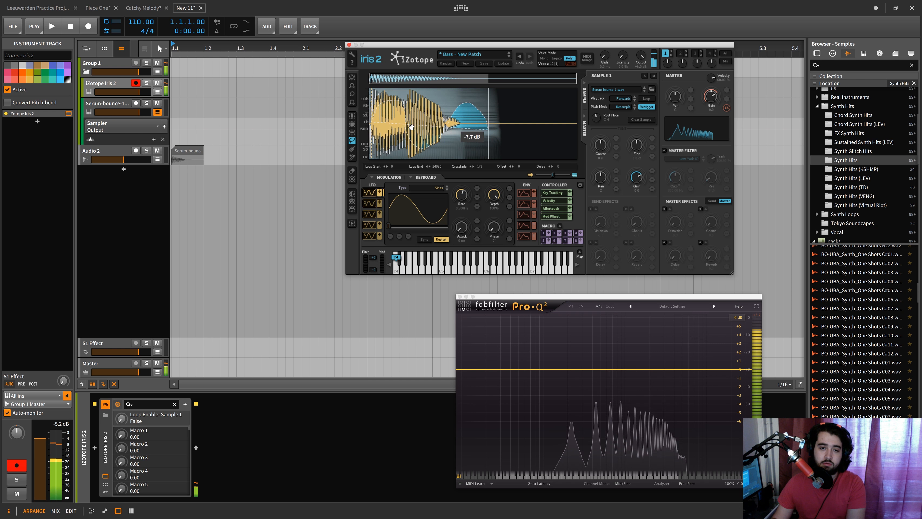
{"action": "left_click_drag", "start_coordinate": [465, 94], "coordinate": [410, 133]}
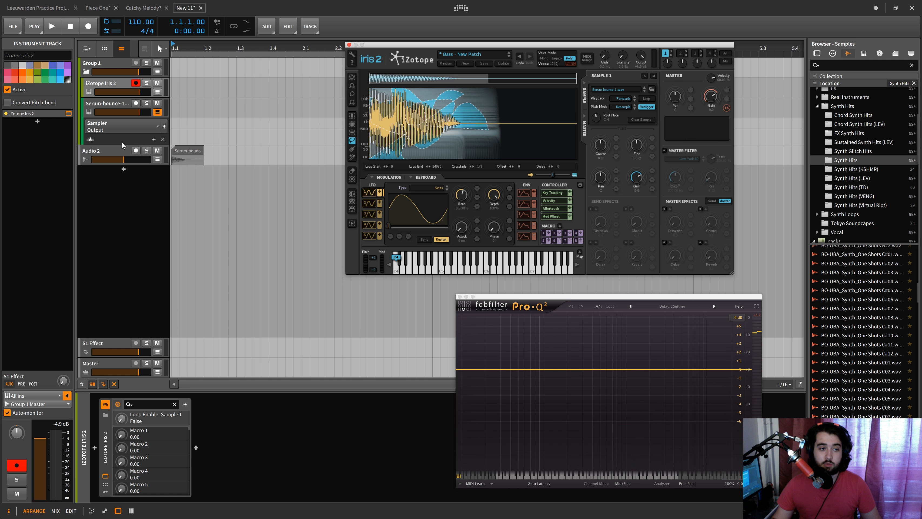
- Return to the Serum-bounce track's Sampler device and move the Iris 2 window closer to the track list
{"action": "left_click", "coordinate": [113, 103]}
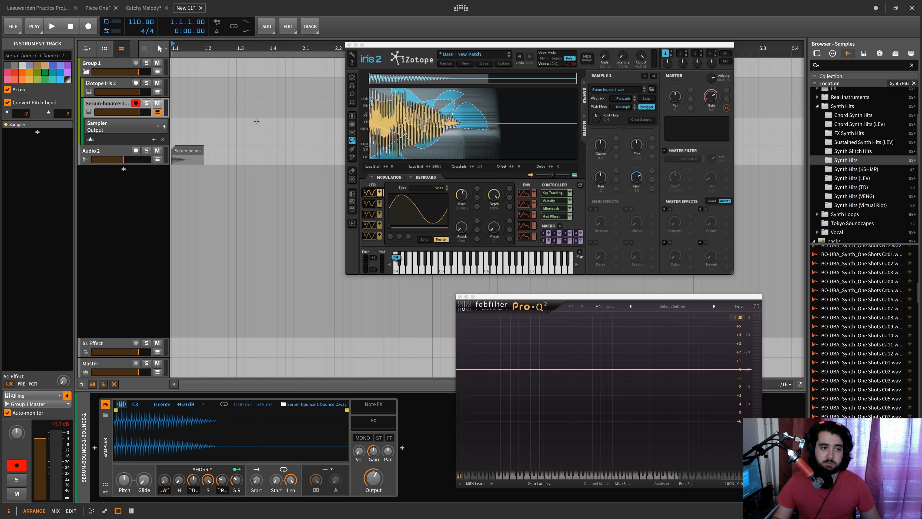
{"action": "left_click", "coordinate": [188, 429]}
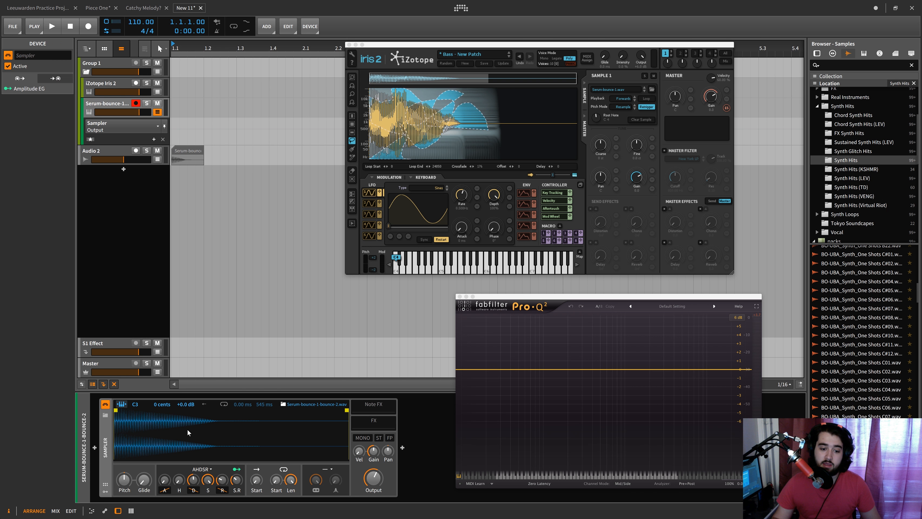
{"action": "left_click_drag", "start_coordinate": [402, 46], "coordinate": [359, 60]}
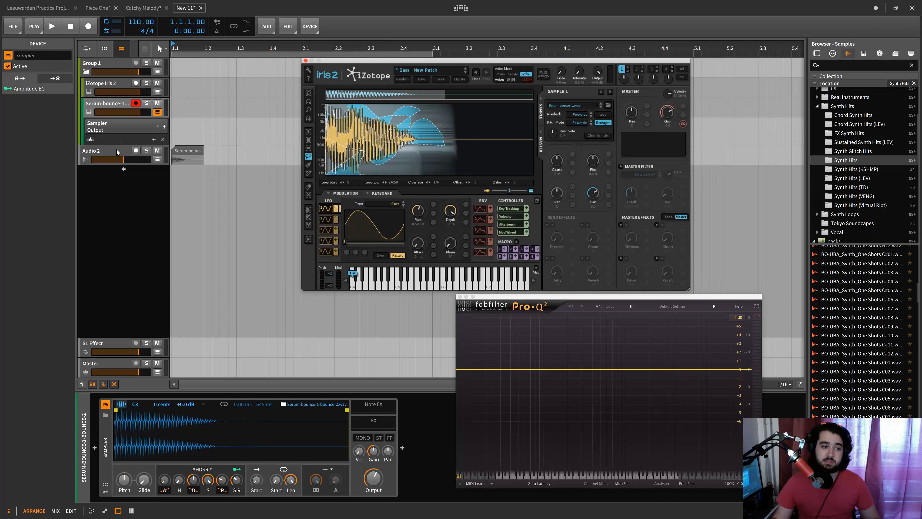
{"action": "left_click", "coordinate": [111, 104]}
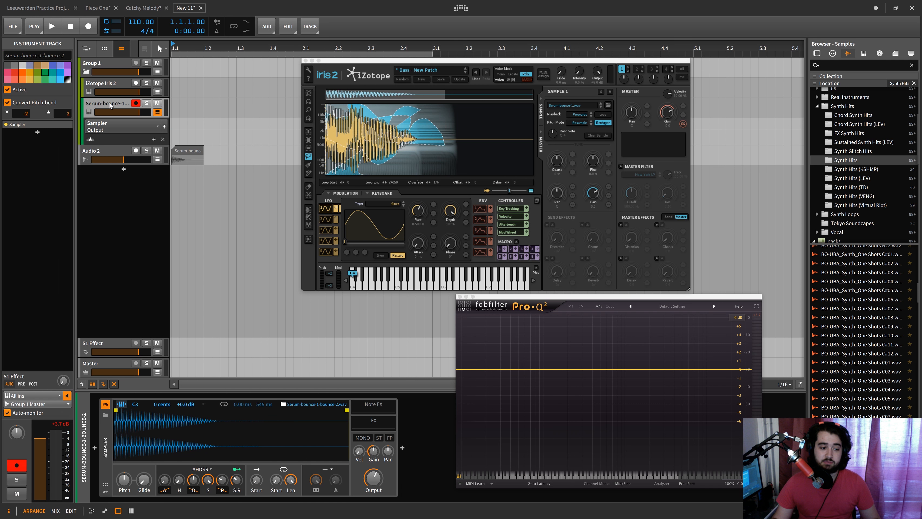